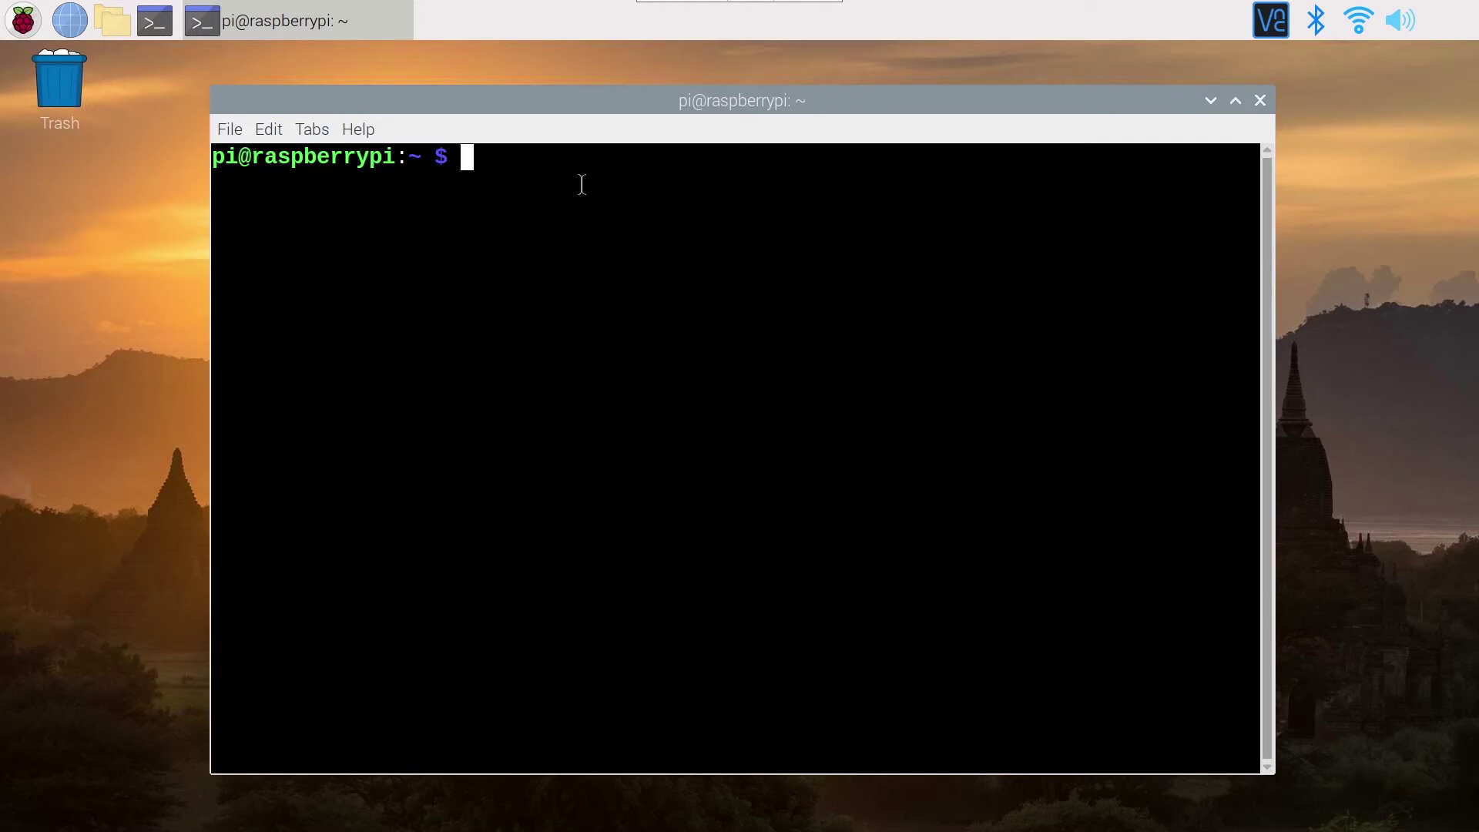
# Run ls /dev/spi* and confirm it reports 'No such file or directory'
pyautogui.write('ls /dev/spi')
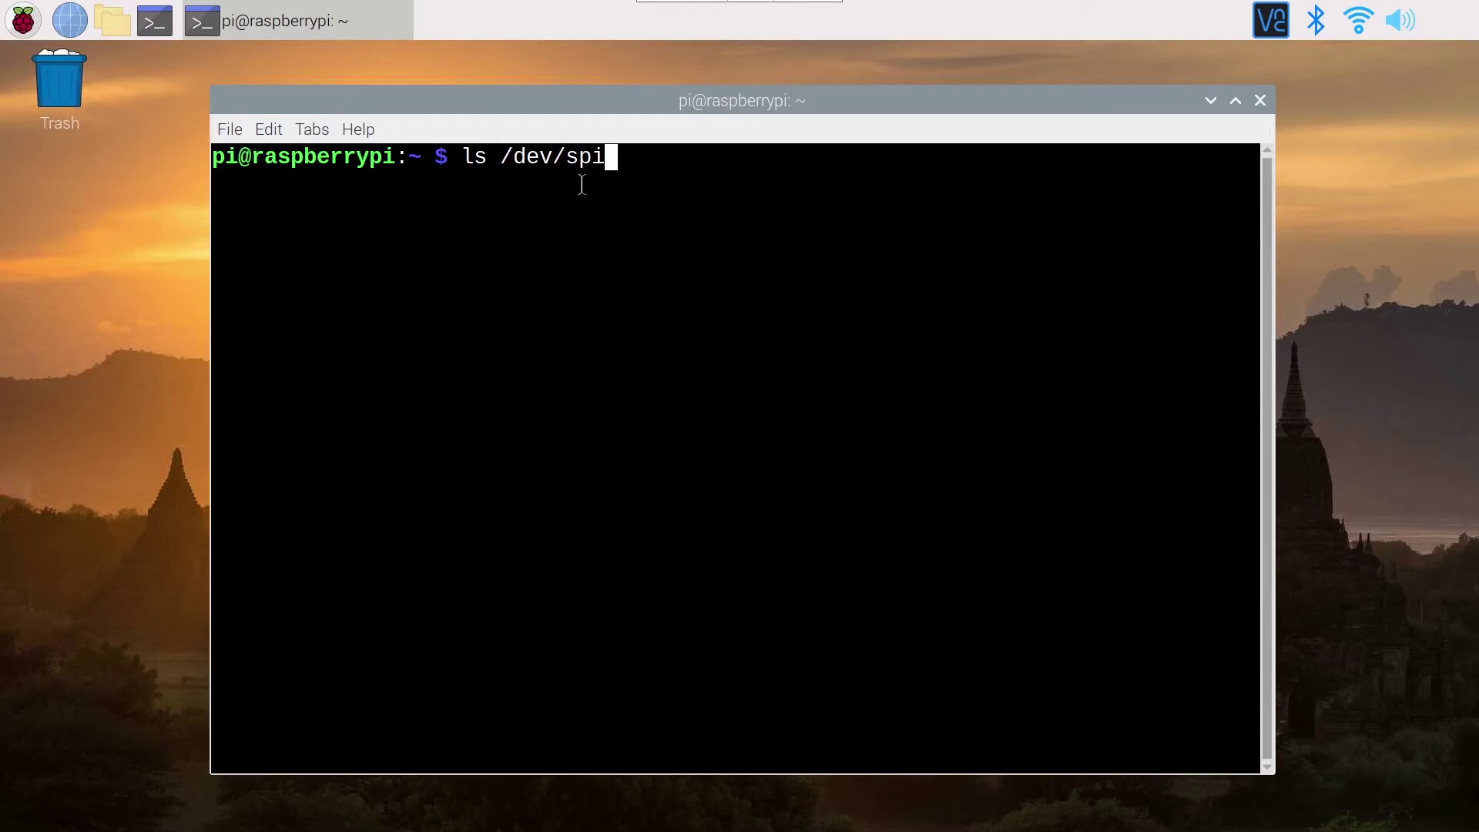
pyautogui.write('*')
pyautogui.press('Return')
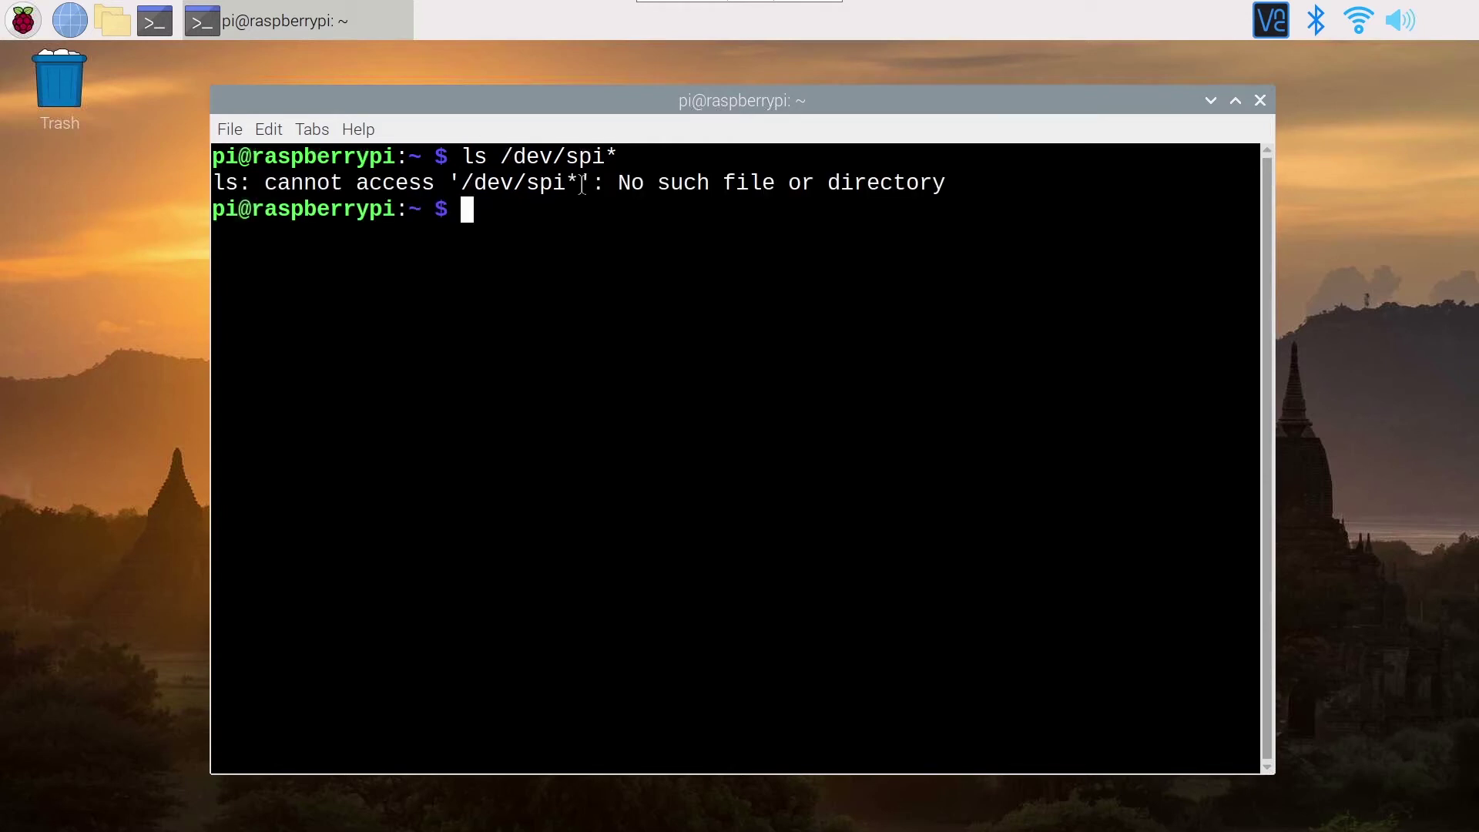
pyautogui.moveTo(618, 185); pyautogui.dragTo(946, 191)
pyautogui.click(946, 191)
# Set SPI to Enable on the Interfaces tab of Raspberry Pi Configuration and apply
pyautogui.click(23, 23)
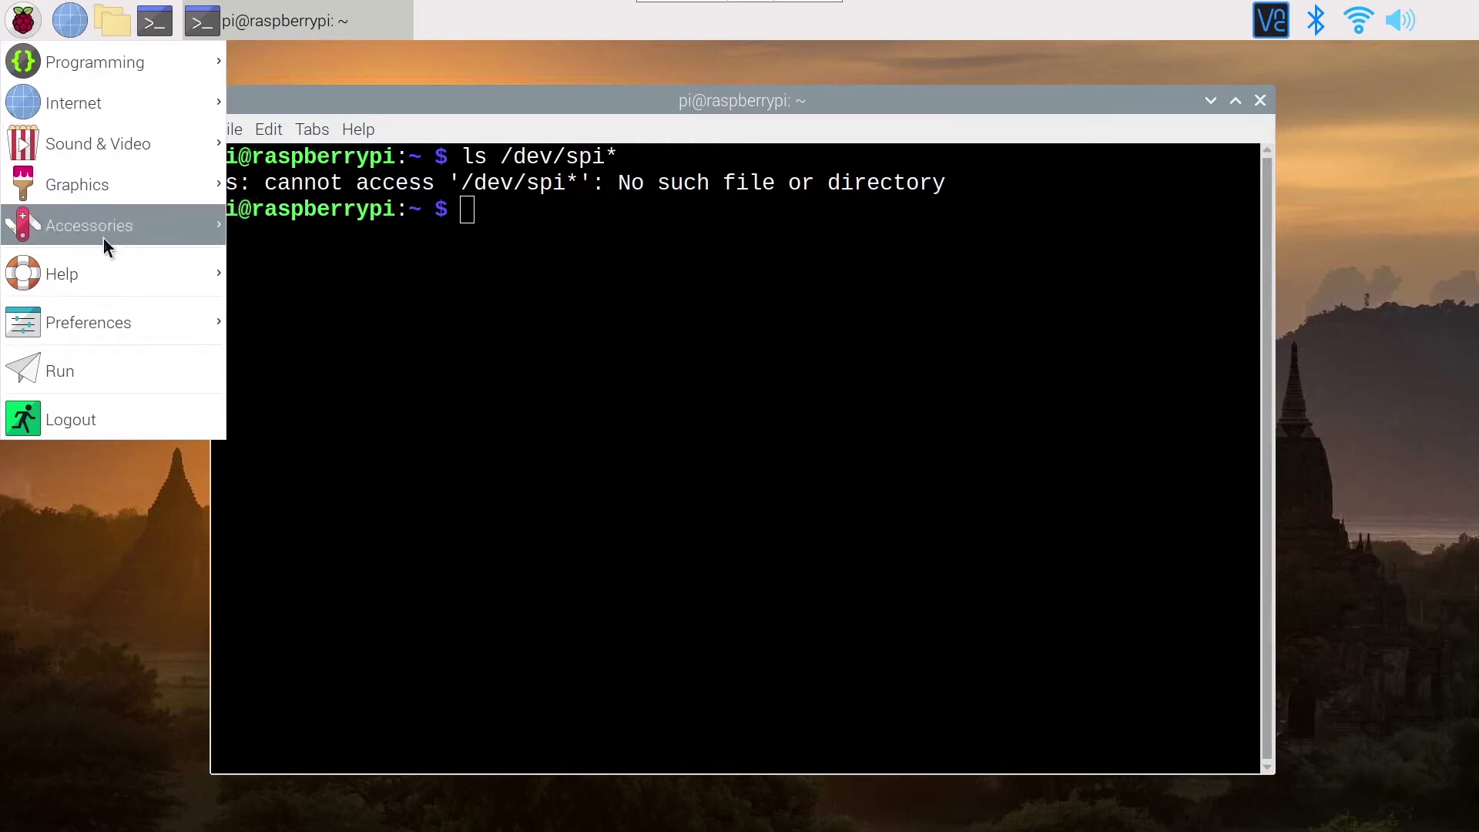
pyautogui.moveTo(131, 322)
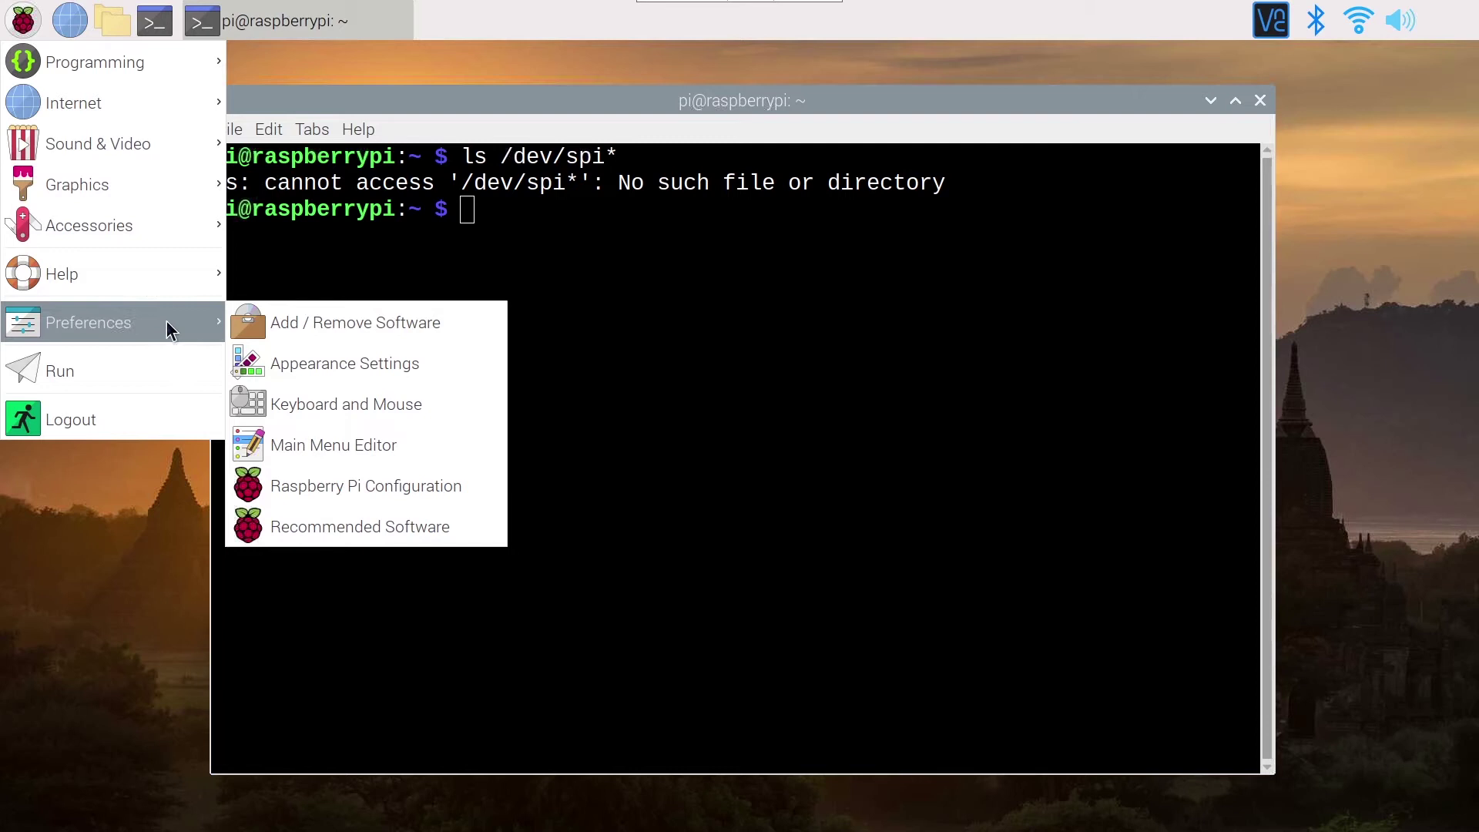
pyautogui.click(477, 489)
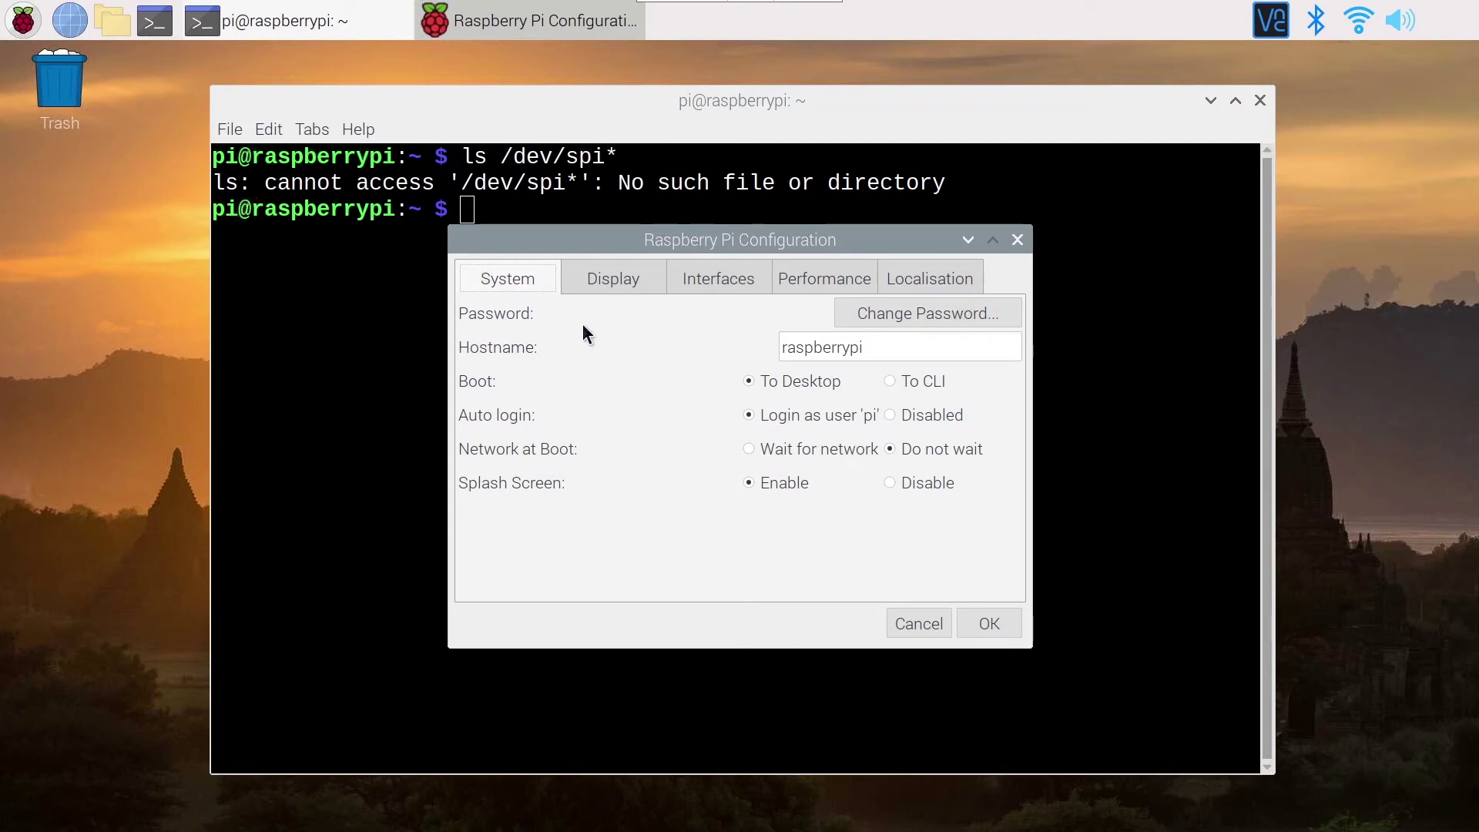
pyautogui.click(691, 282)
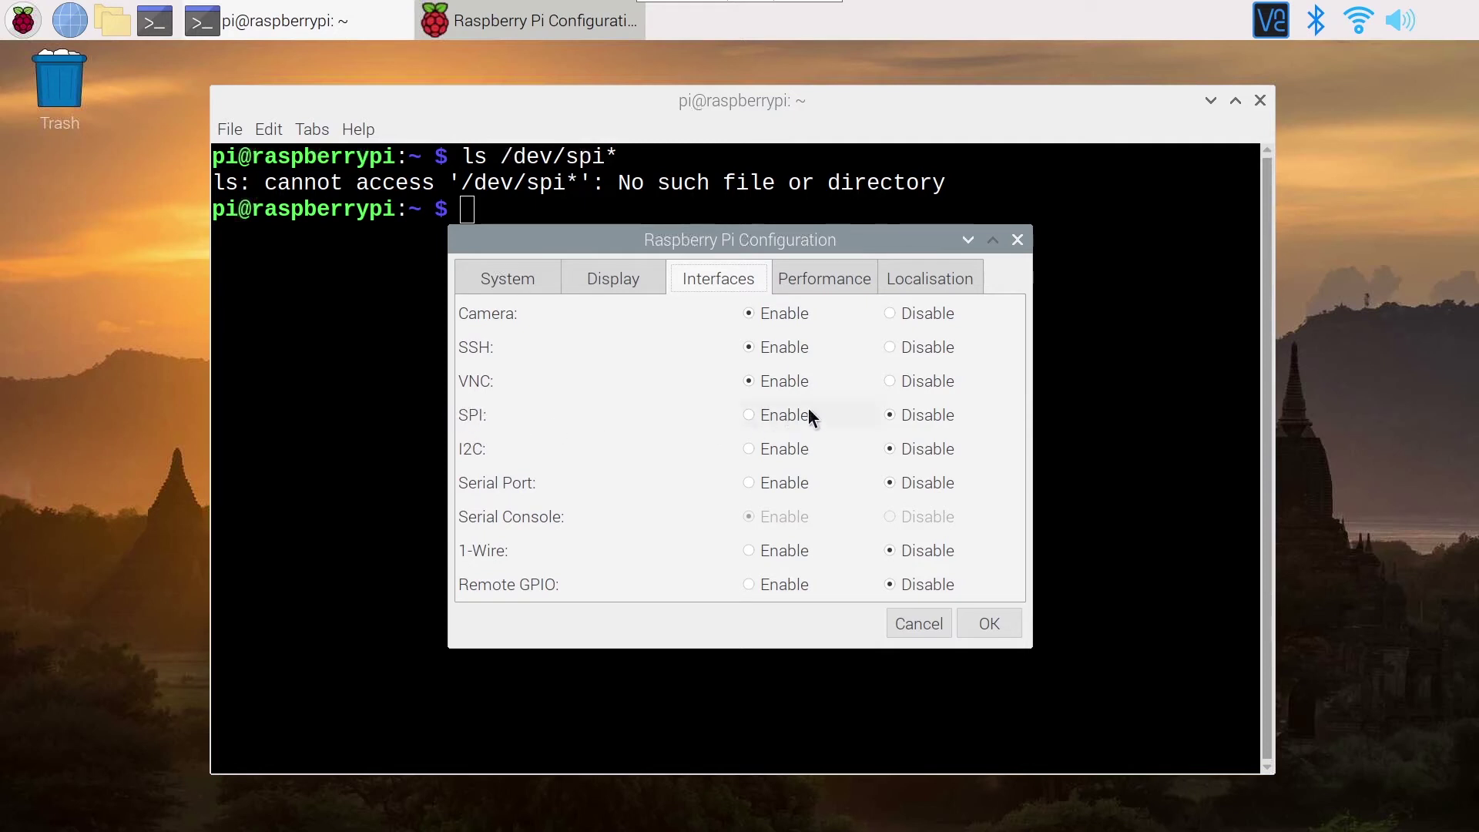
pyautogui.click(749, 415)
pyautogui.click(978, 625)
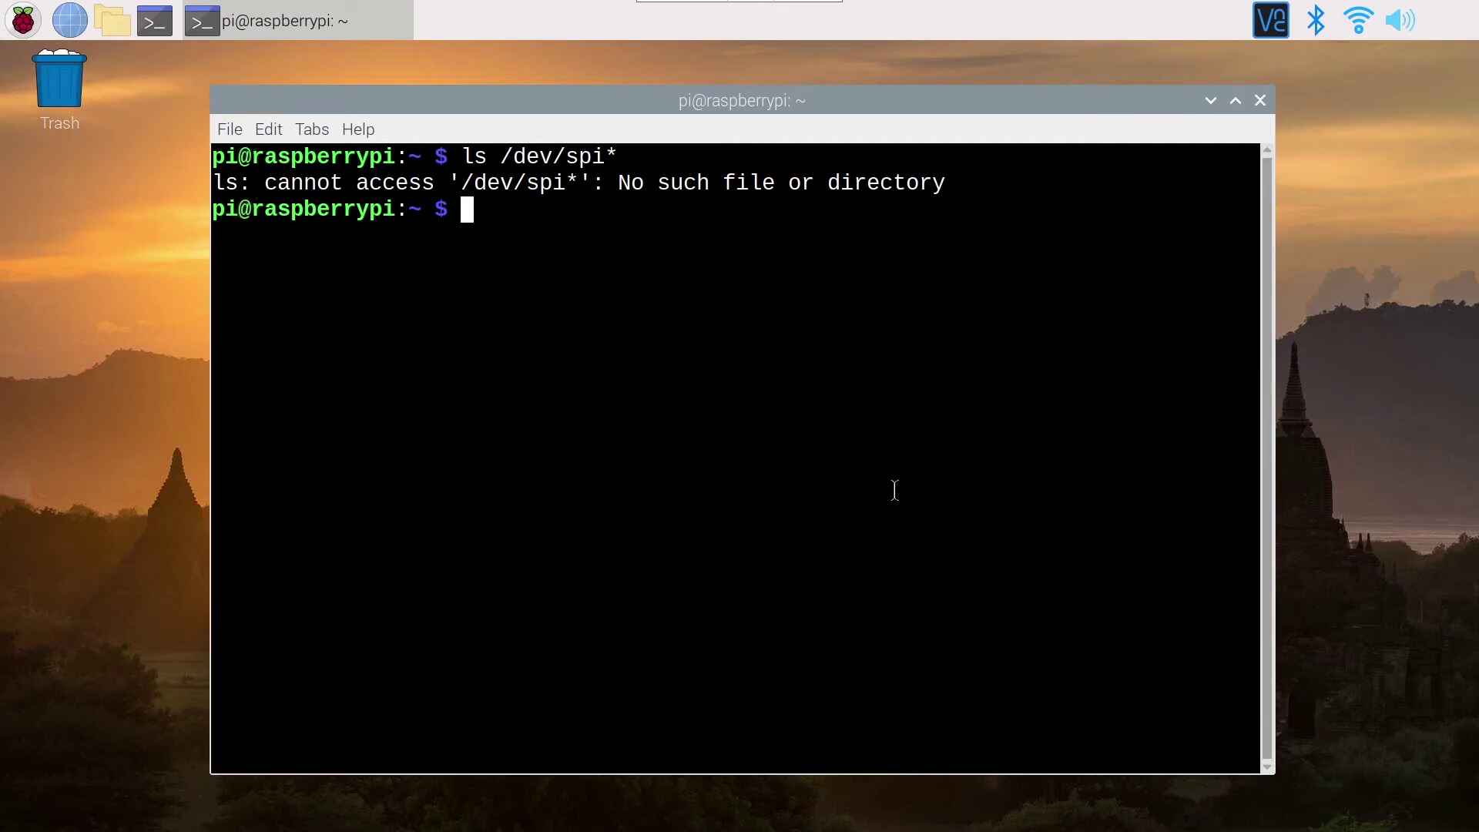
# Rerun ls /dev/spi* to confirm /dev/spidev0.0 and /dev/spidev0.1 now exist
pyautogui.press('Up')
pyautogui.press('Return')
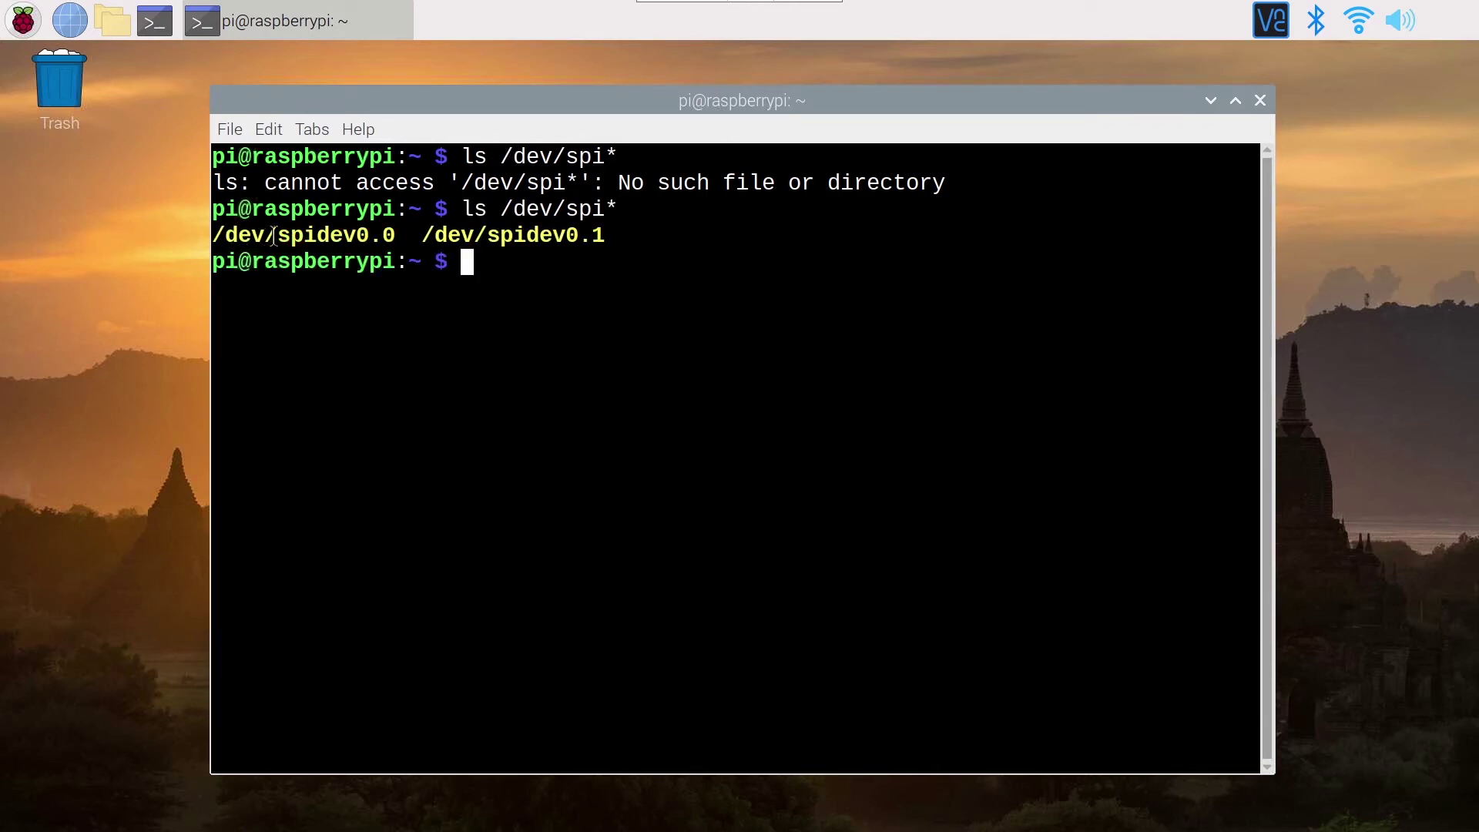
pyautogui.moveTo(277, 235); pyautogui.dragTo(396, 234)
pyautogui.moveTo(568, 235); pyautogui.dragTo(605, 235)
pyautogui.click(609, 235)
# Set SPI to Disable in Raspberry Pi Configuration, then rerun ls /dev/spi* to confirm removal
pyautogui.click(23, 21)
pyautogui.moveTo(157, 316)
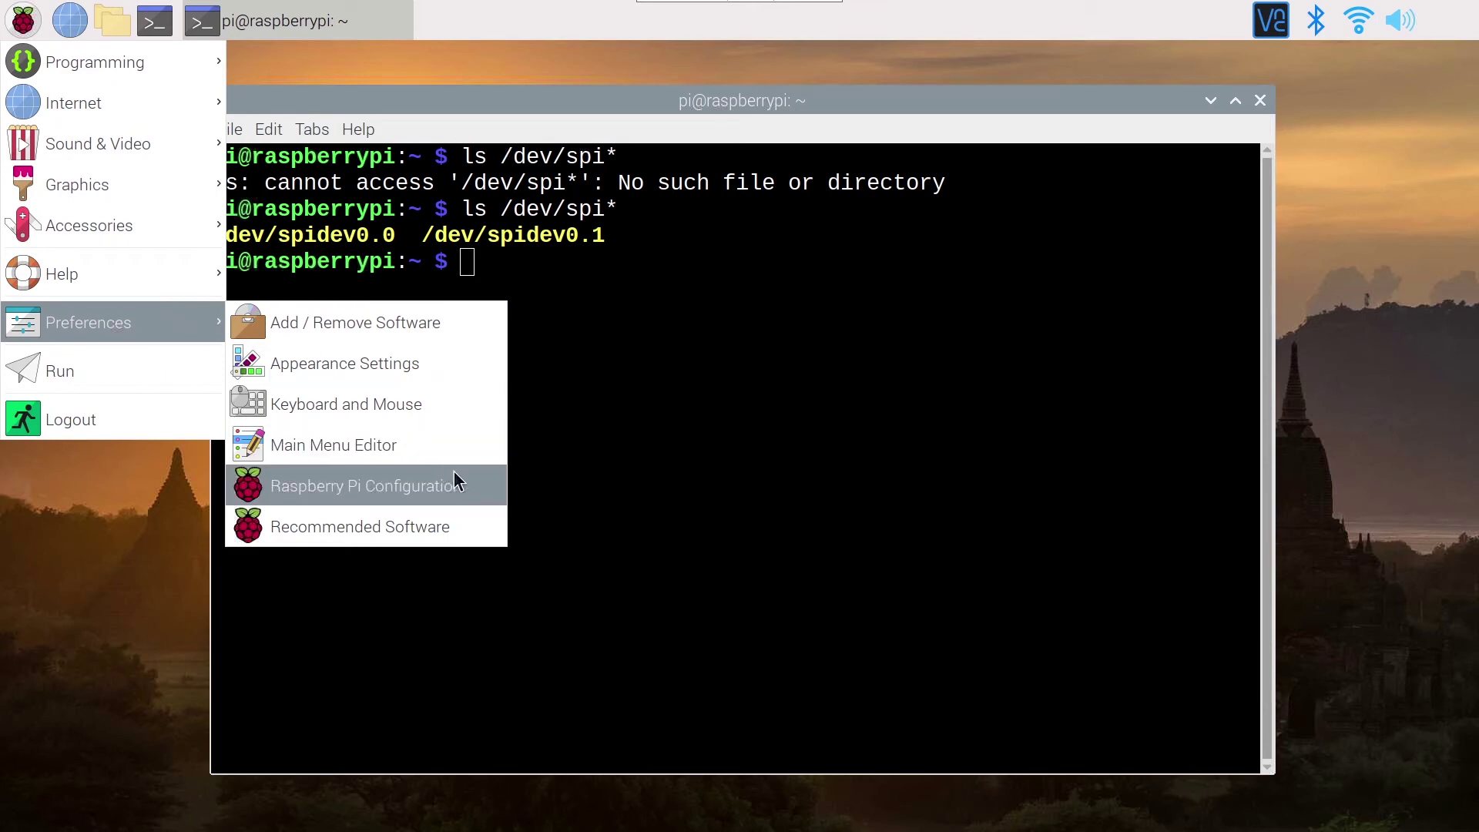
pyautogui.click(480, 487)
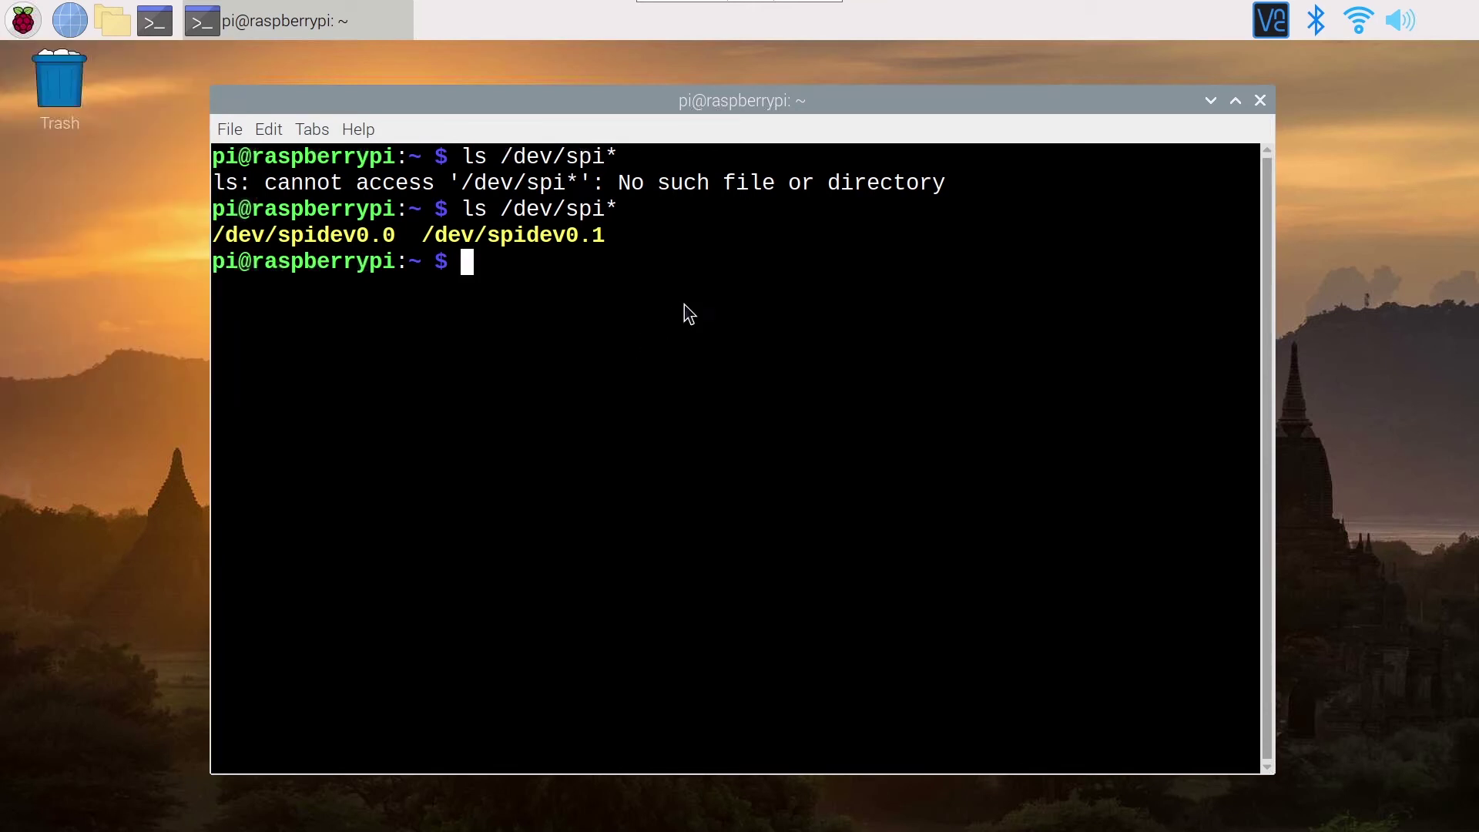
pyautogui.click(713, 282)
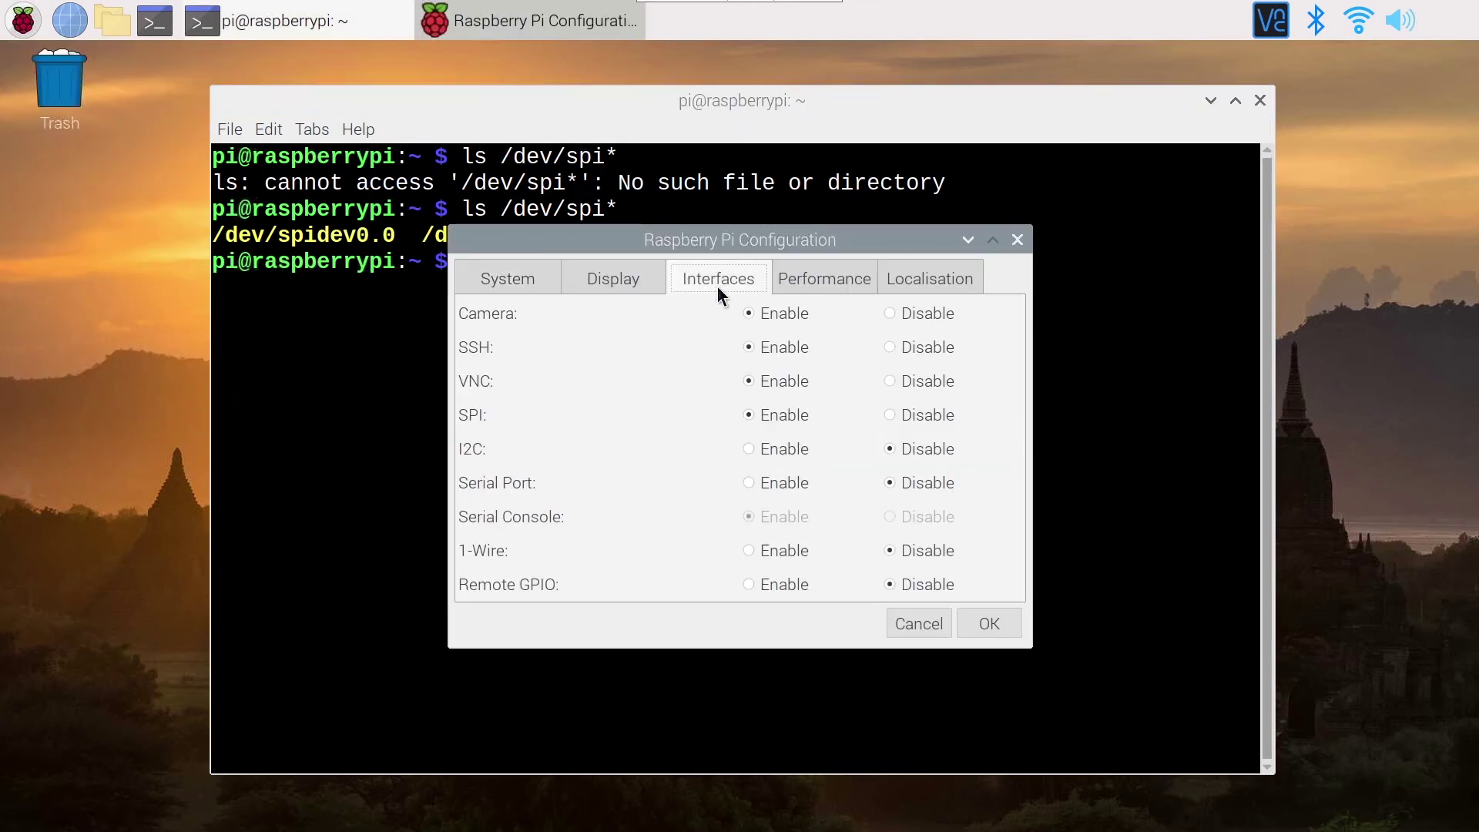
pyautogui.click(891, 416)
pyautogui.click(992, 625)
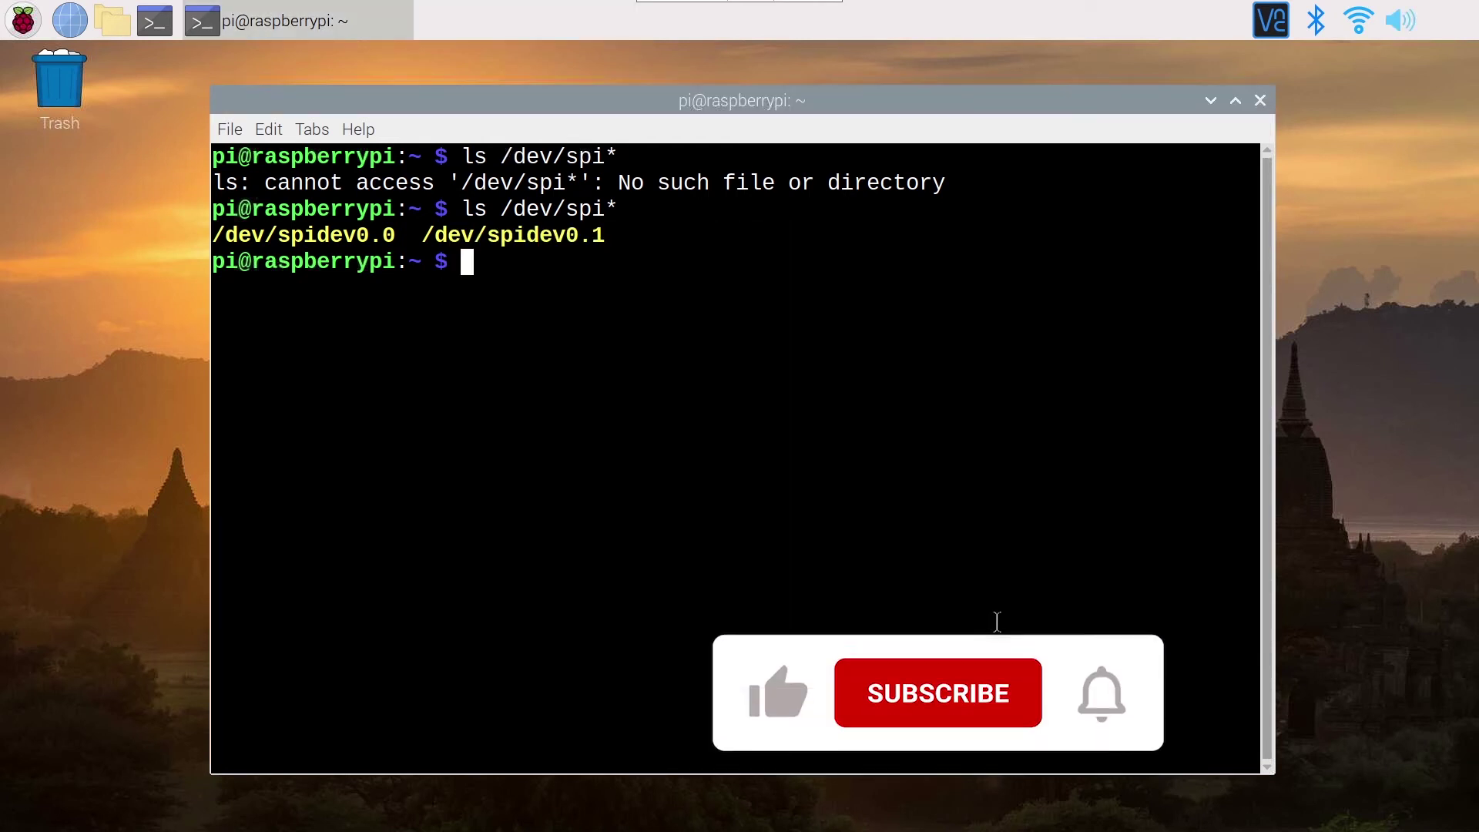
pyautogui.press('Up')
pyautogui.press('Return')
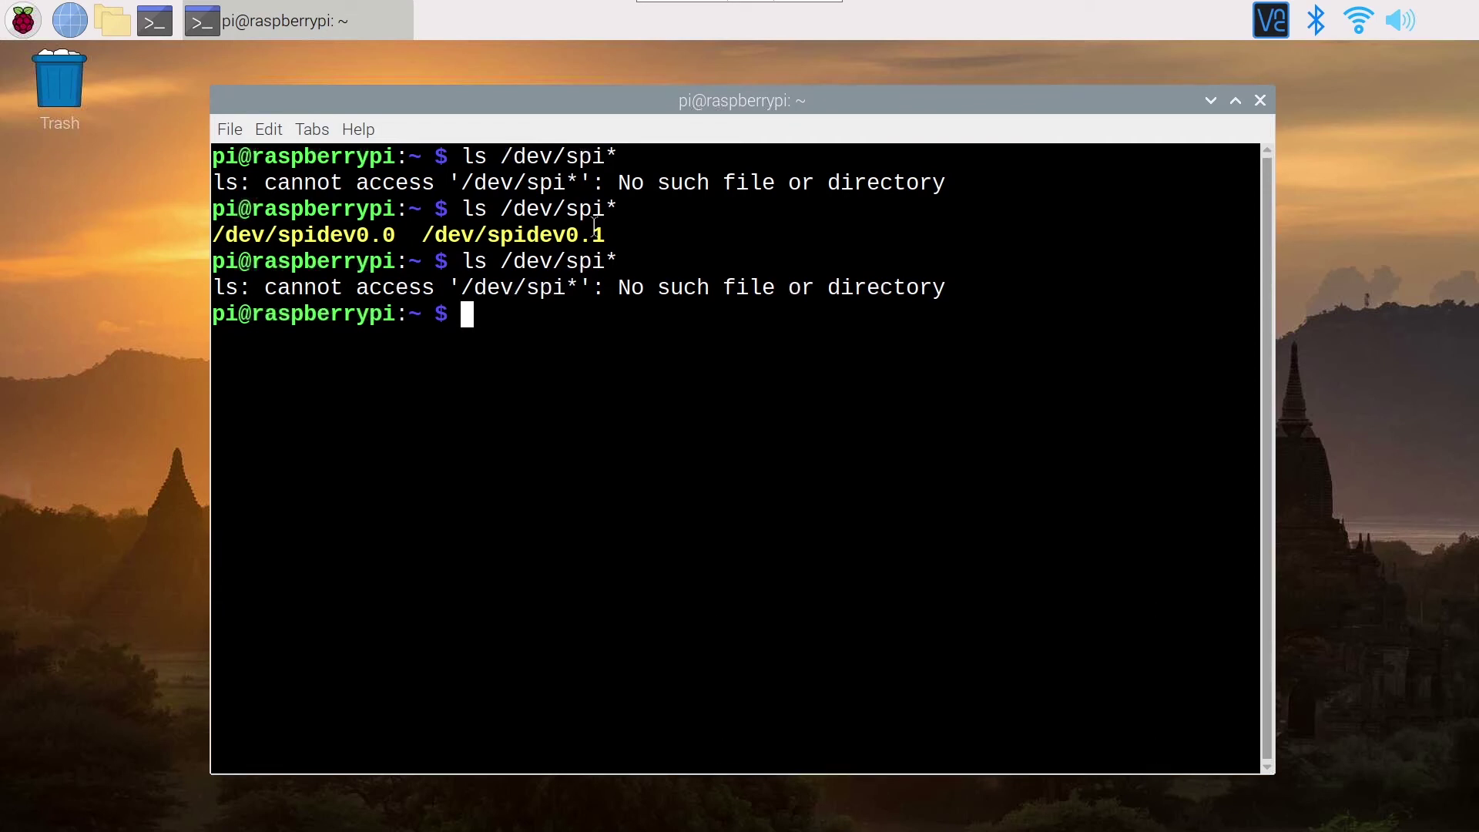
# In sudo raspi-config, answer Yes under Interface Options > P4 SPI to enable SPI
pyautogui.write('sudo ras')
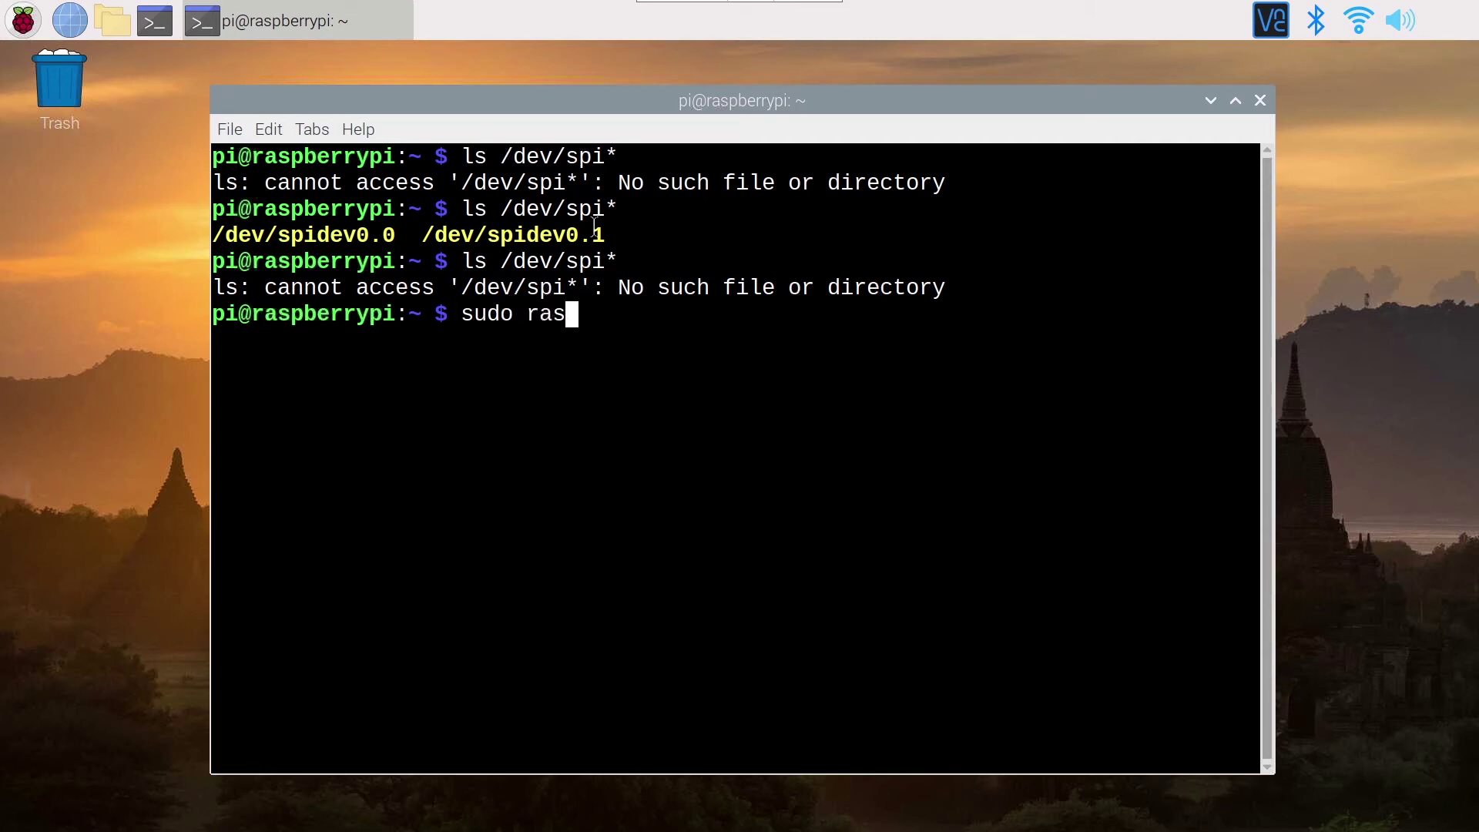
pyautogui.write('pi-config')
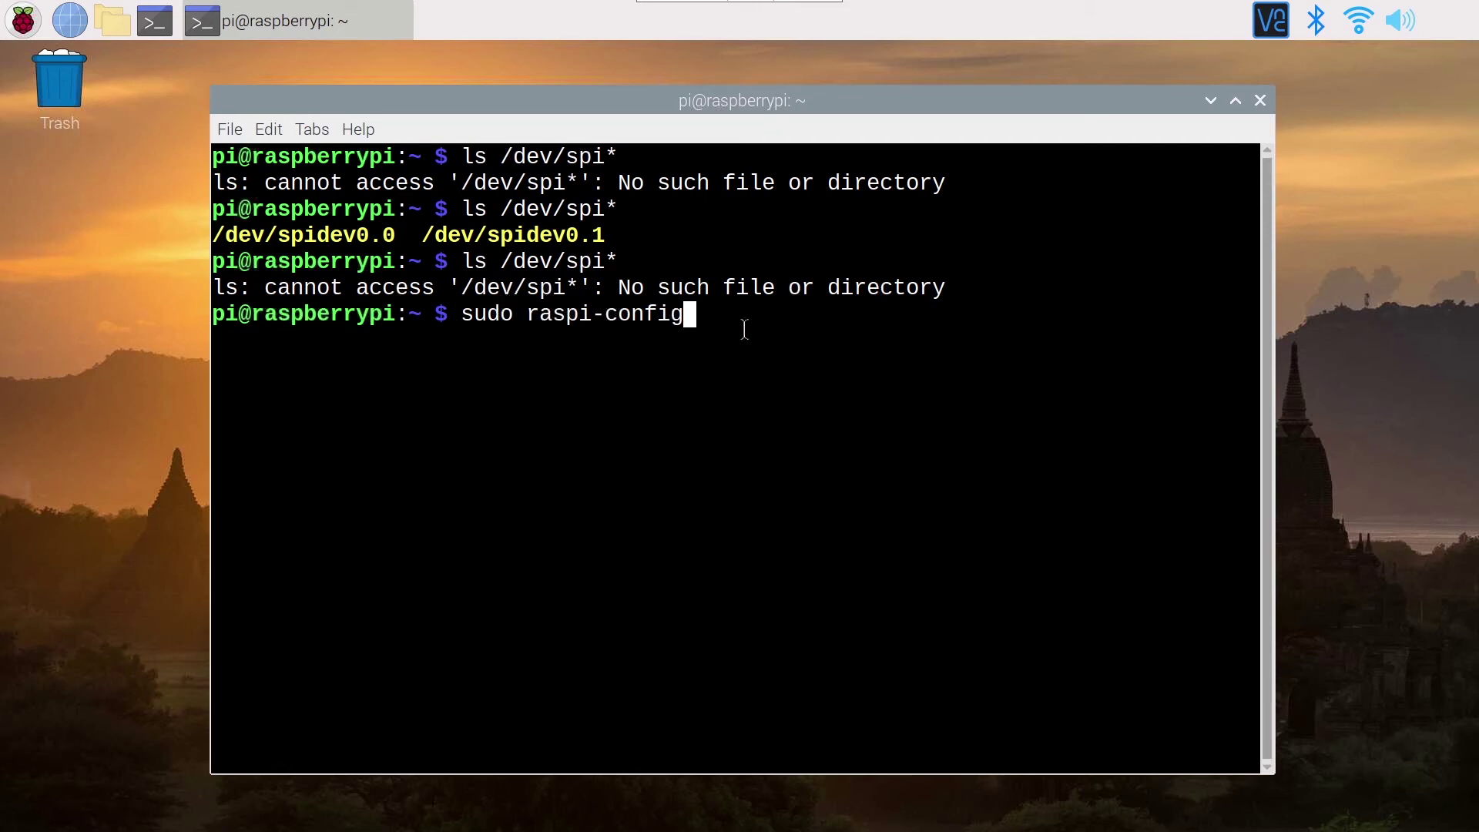
pyautogui.press('Return')
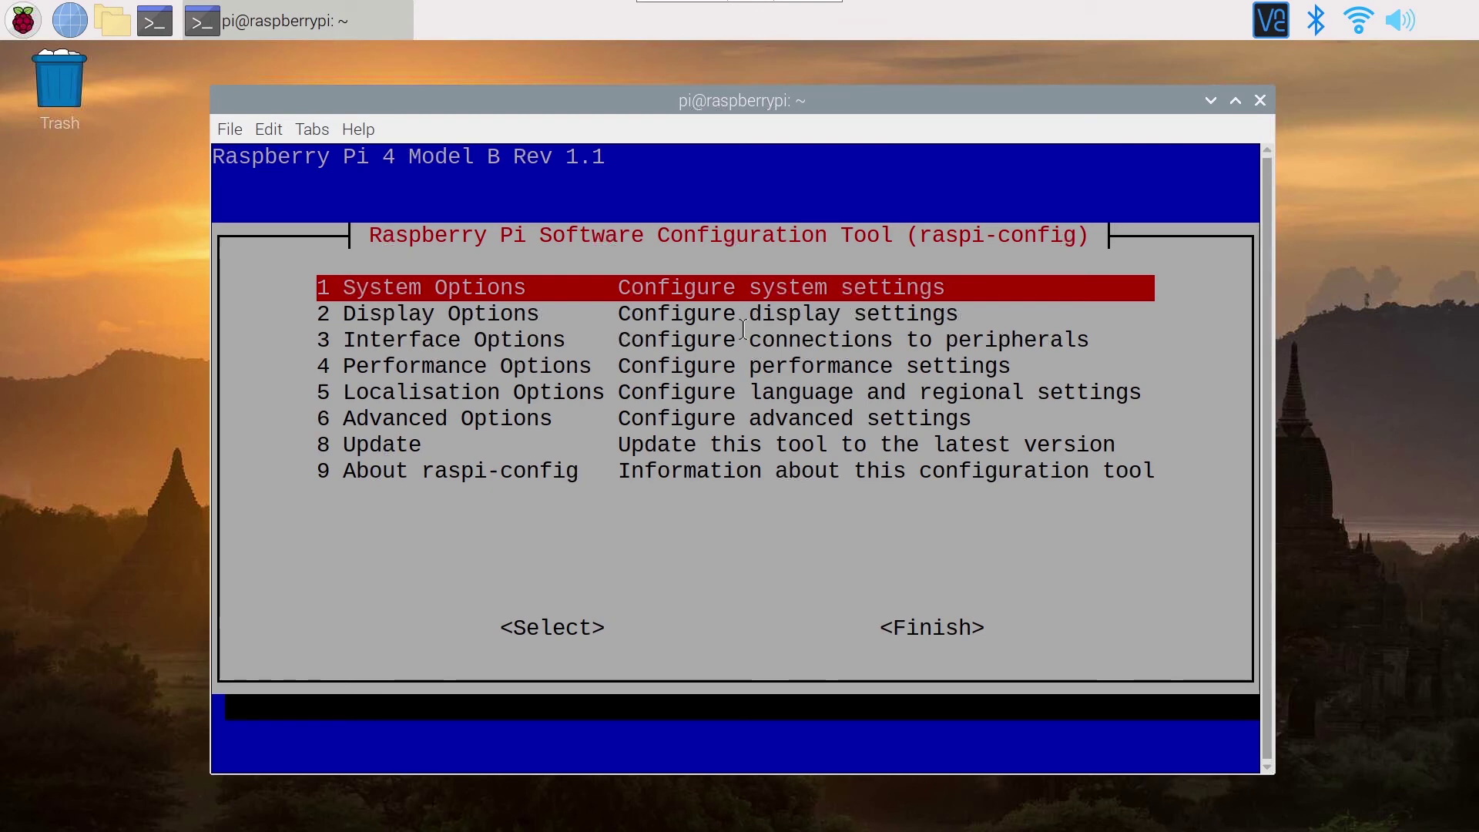
pyautogui.press('Down')
pyautogui.press('Down')
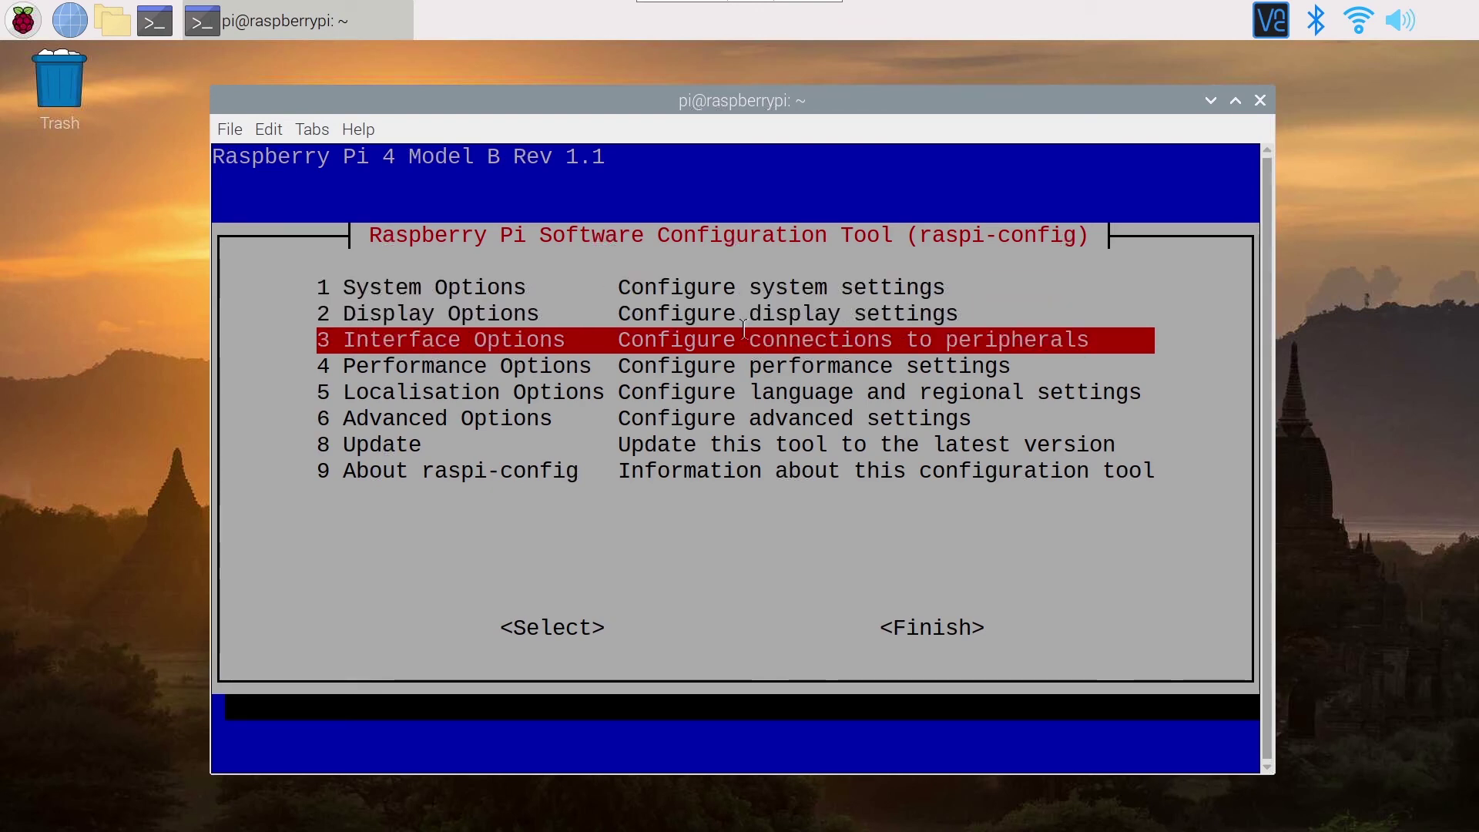
pyautogui.press('Return')
pyautogui.press('Down')
pyautogui.press('Down')
pyautogui.press('Down')
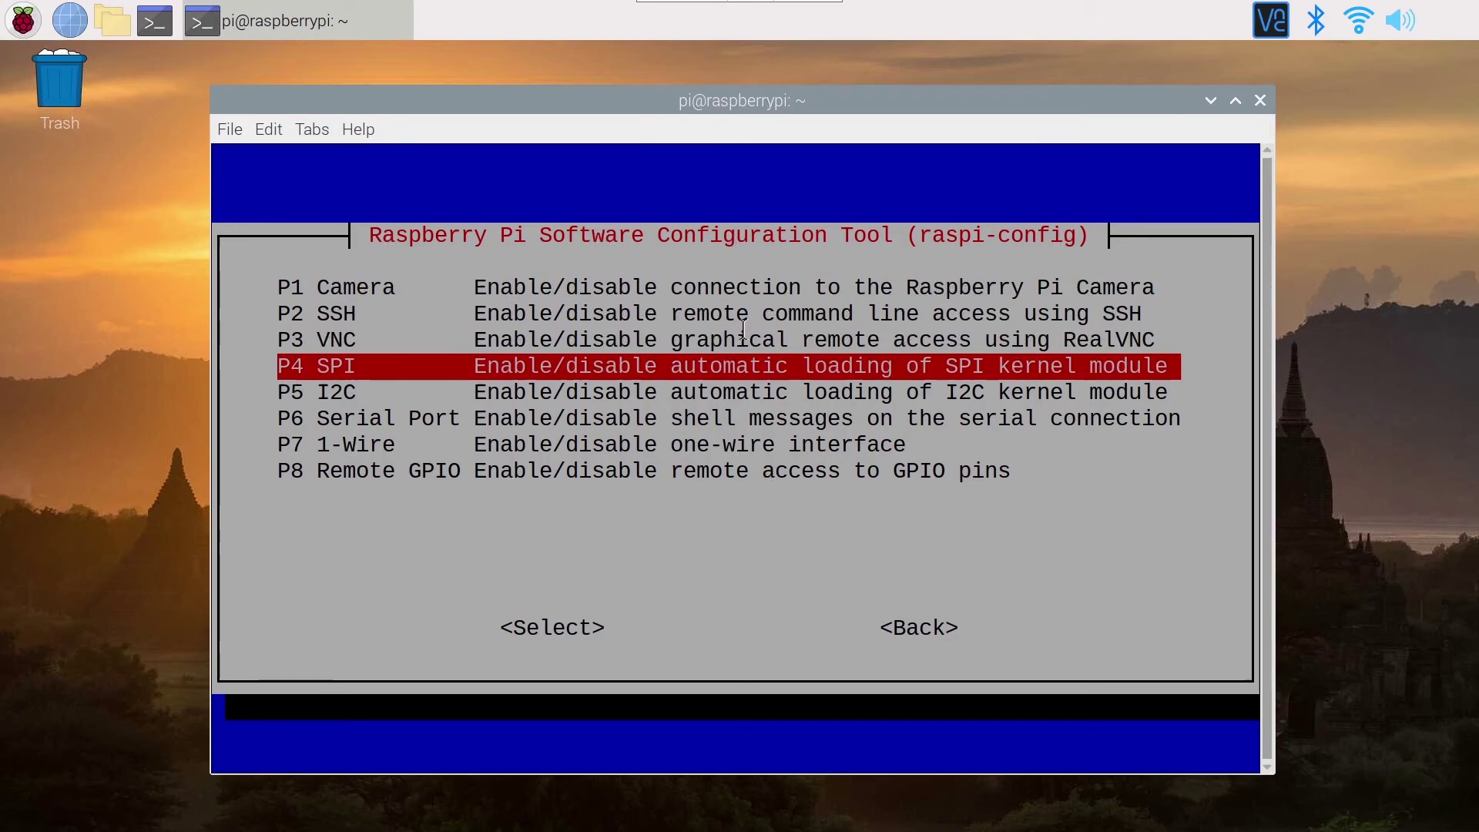
pyautogui.press('Return')
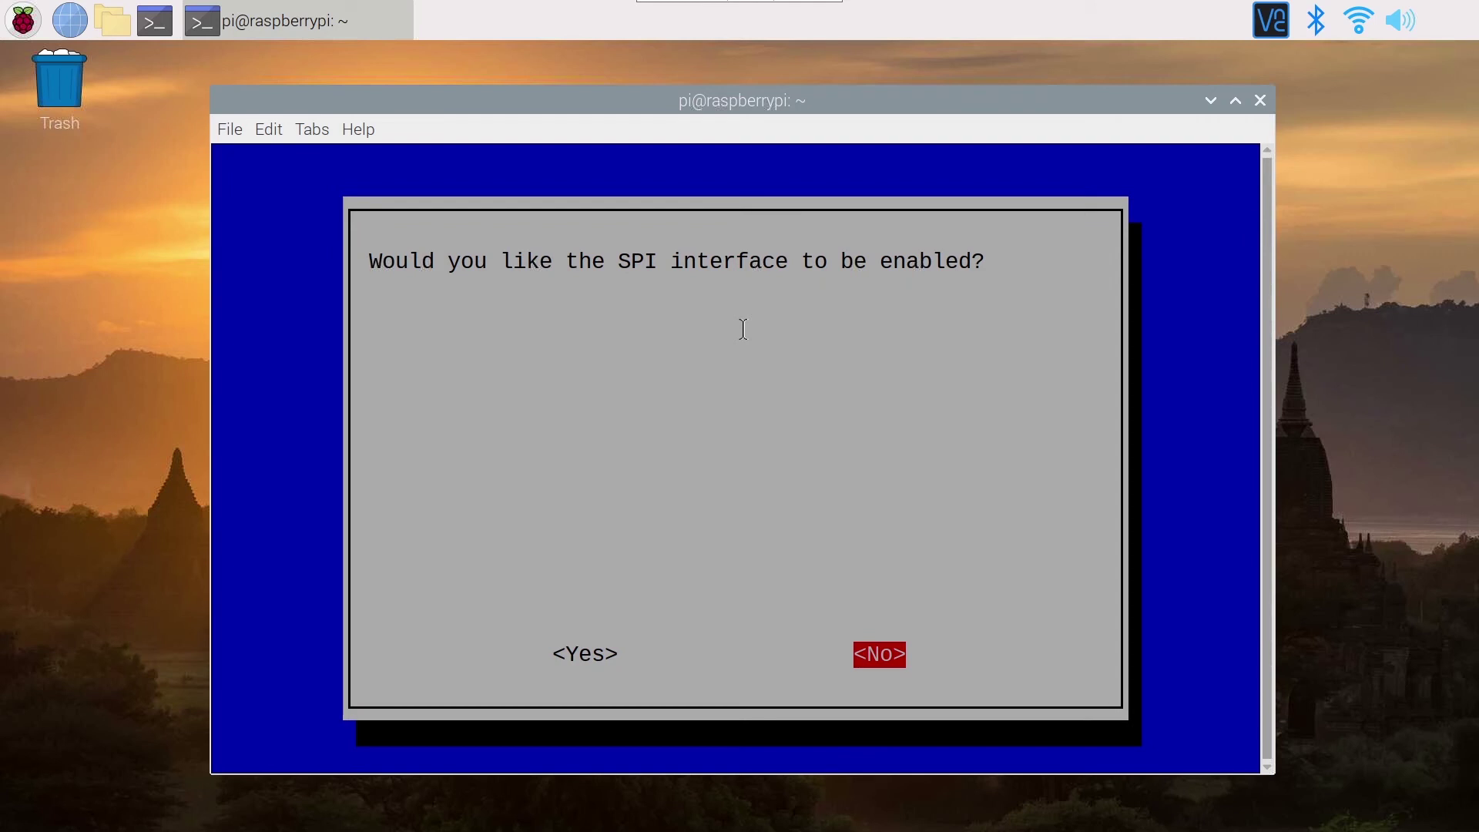
pyautogui.press('Left')
pyautogui.press('Return')
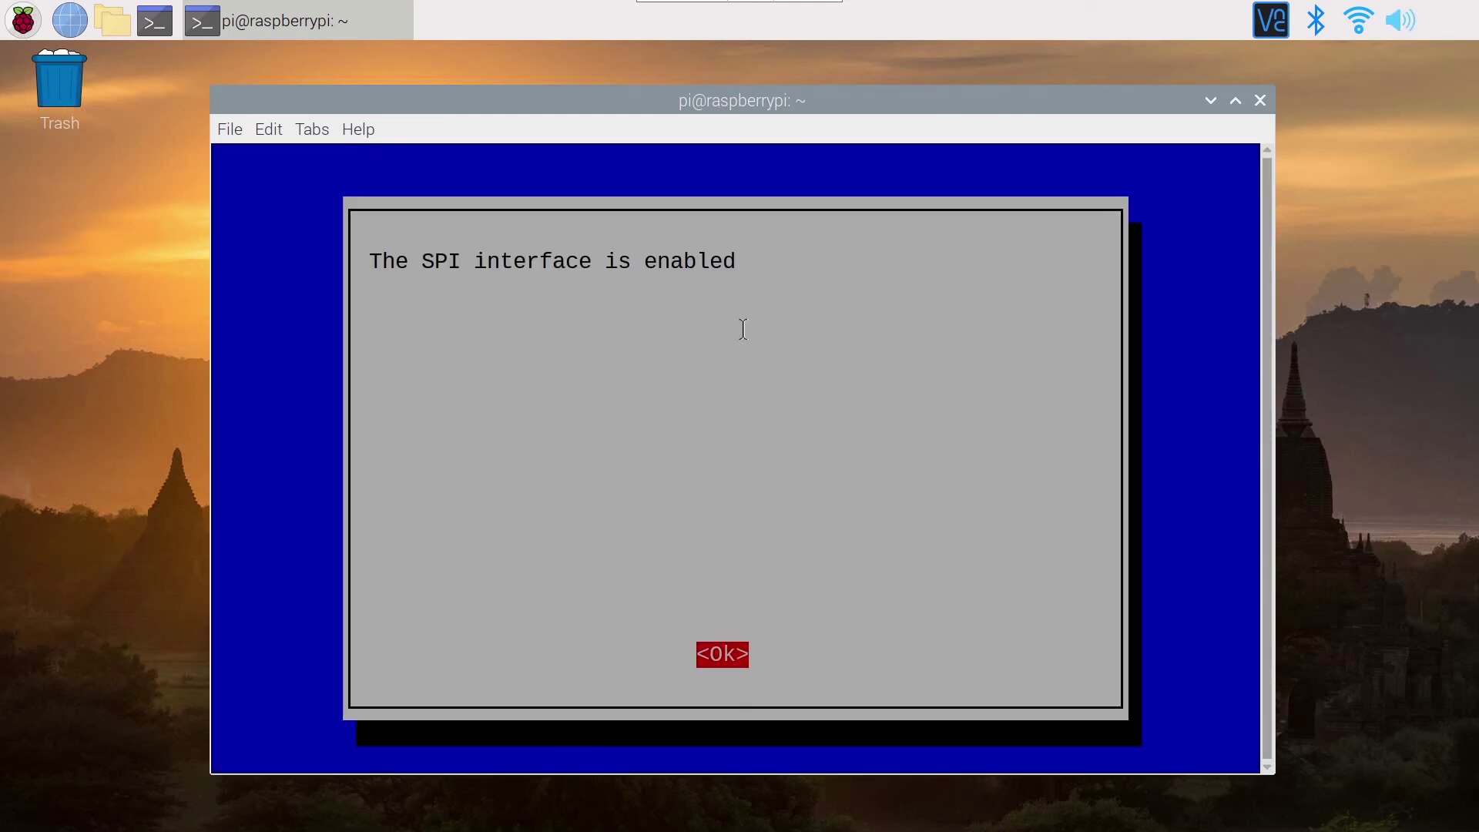
pyautogui.press('Return')
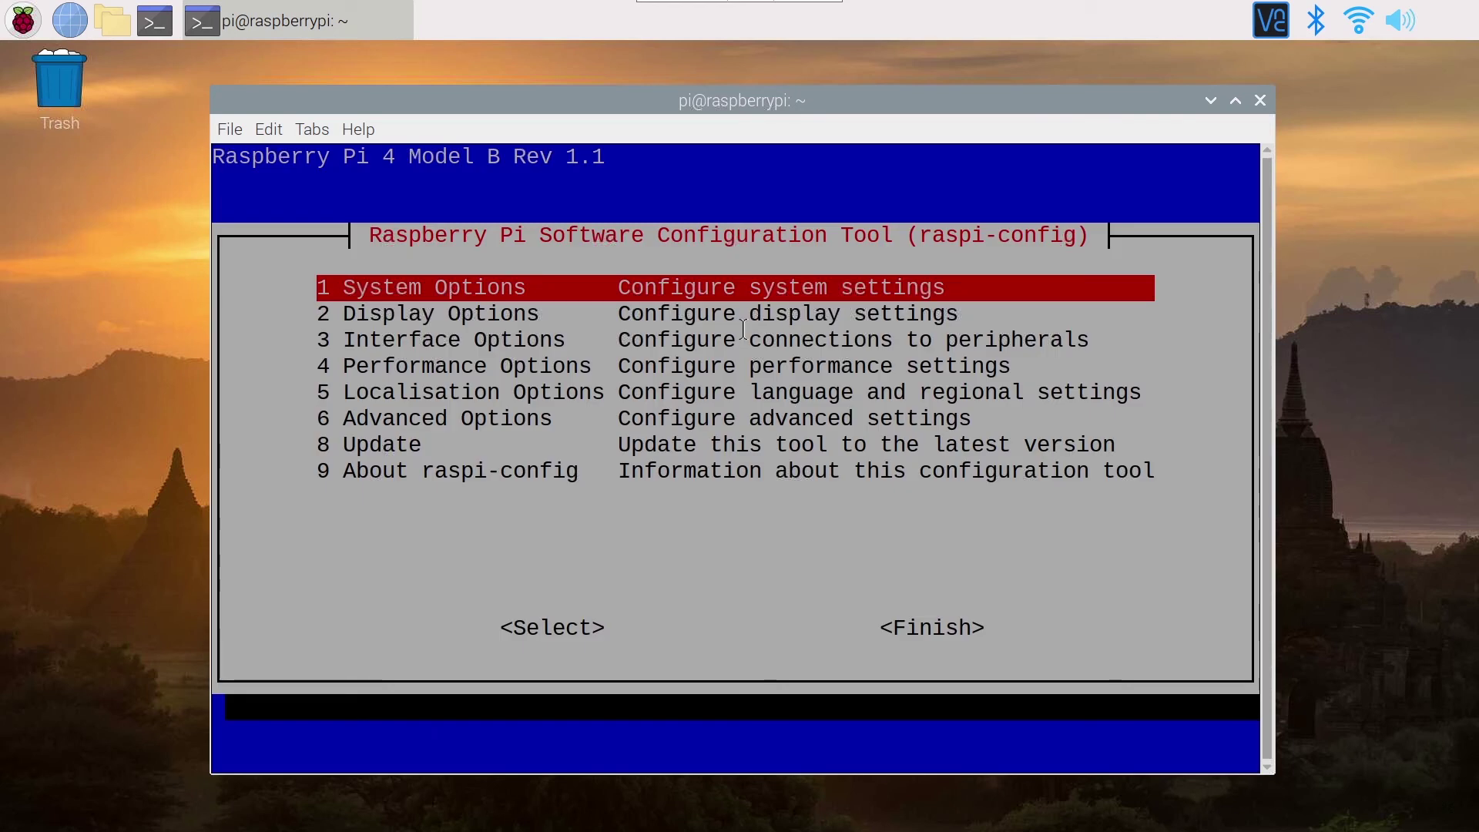
# Finish raspi-config and rerun ls /dev/spi* to see spidev0.0 and spidev0.1
pyautogui.press('Tab')
pyautogui.press('Tab')
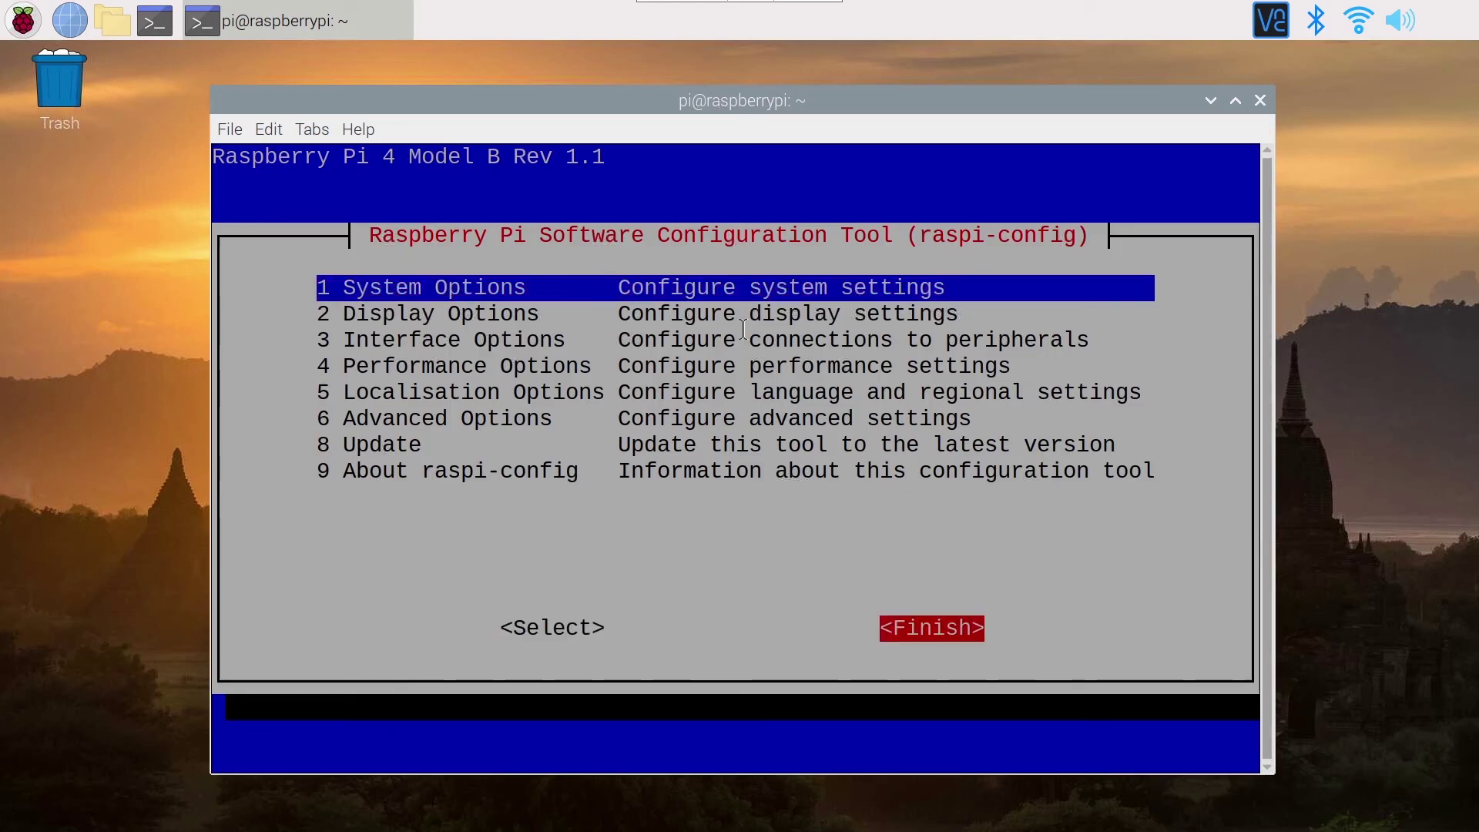
pyautogui.press('Return')
pyautogui.press('Up')
pyautogui.press('Up')
pyautogui.press('Return')
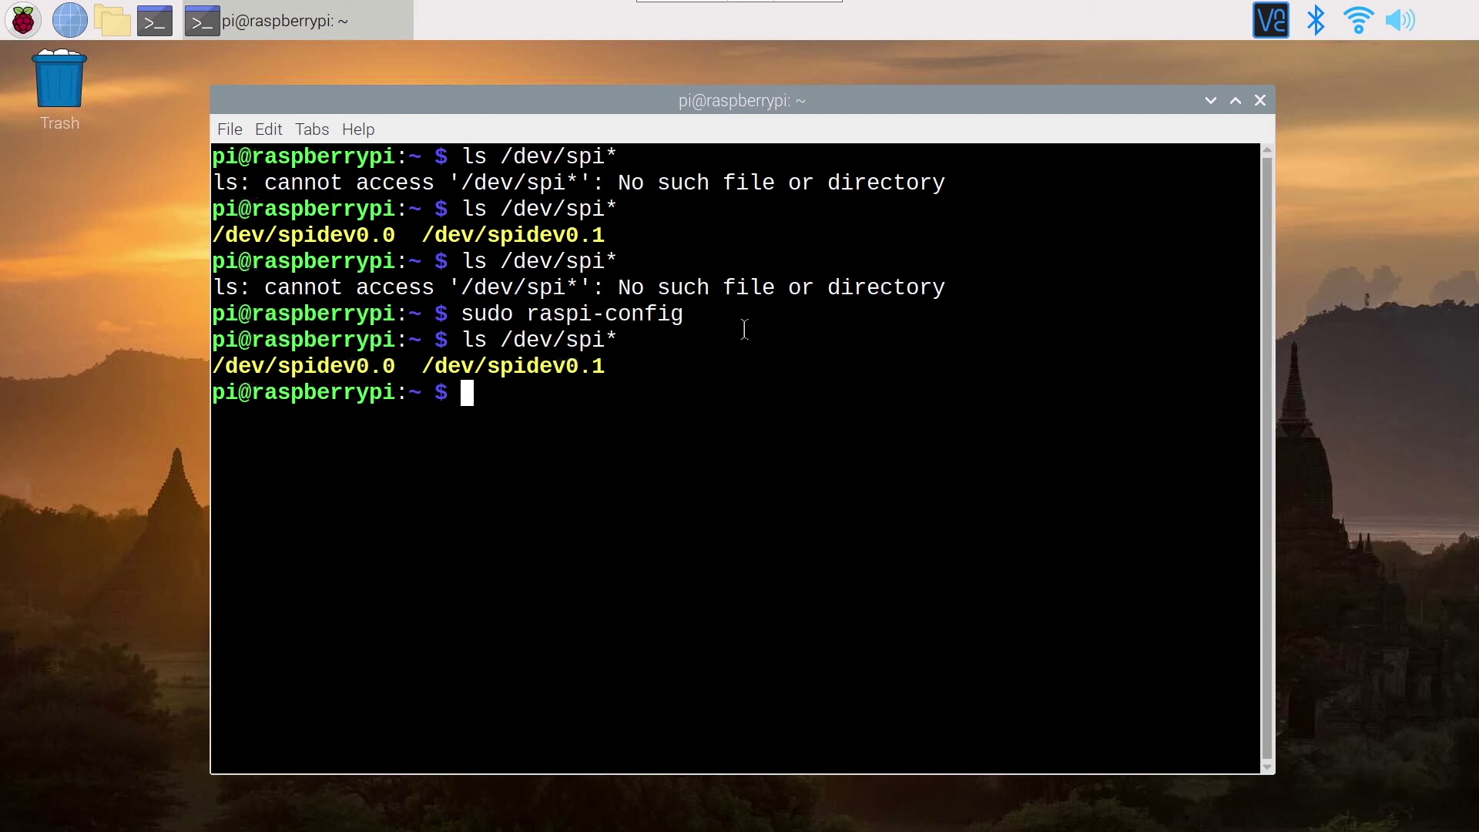
# Relaunch raspi-config, answer No for P4 SPI under Interface Options, and Finish
pyautogui.press('Up')
pyautogui.press('Up')
pyautogui.press('Return')
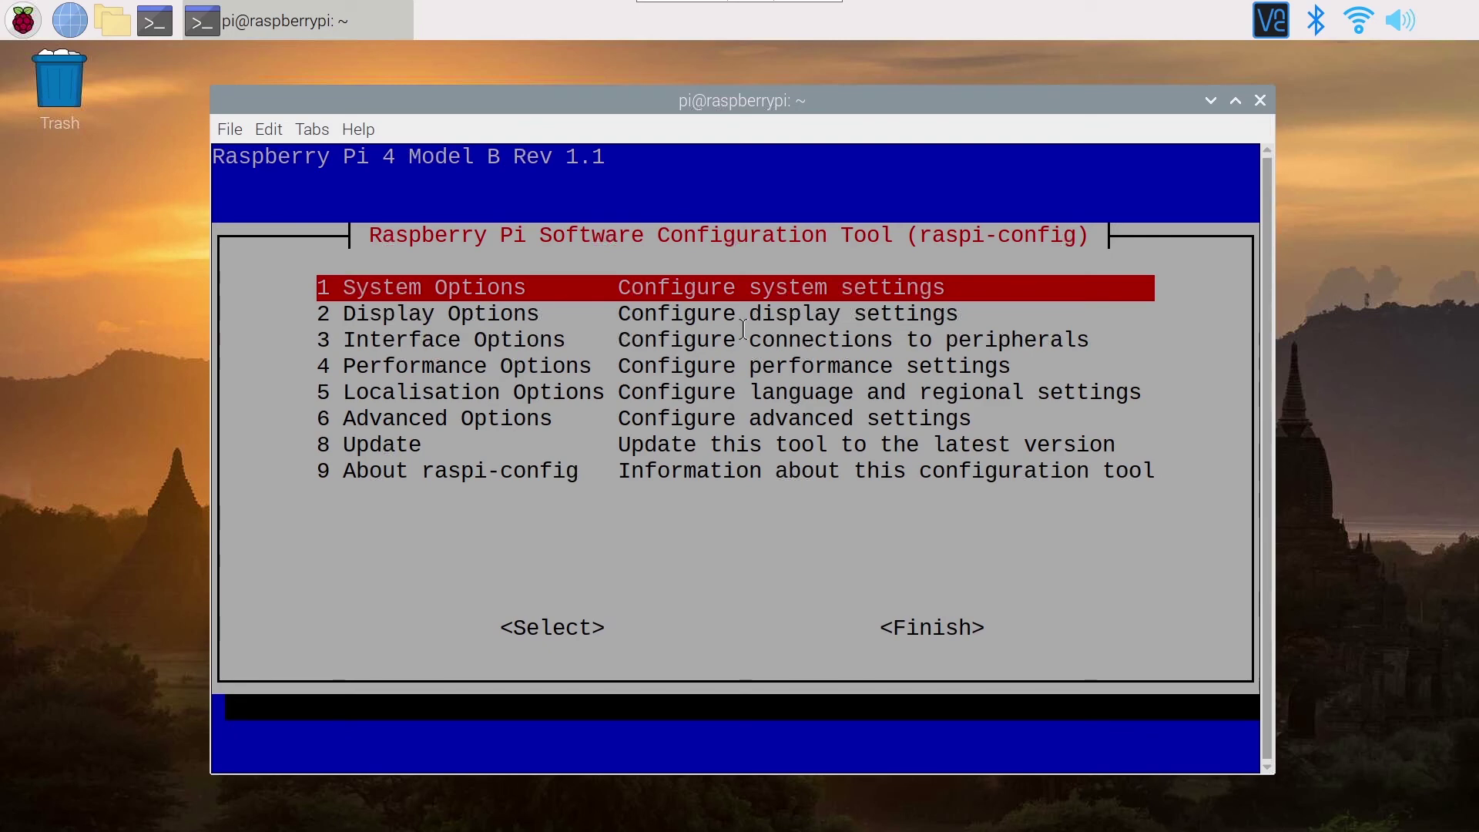
pyautogui.press('Down')
pyautogui.press('Down')
pyautogui.press('Return')
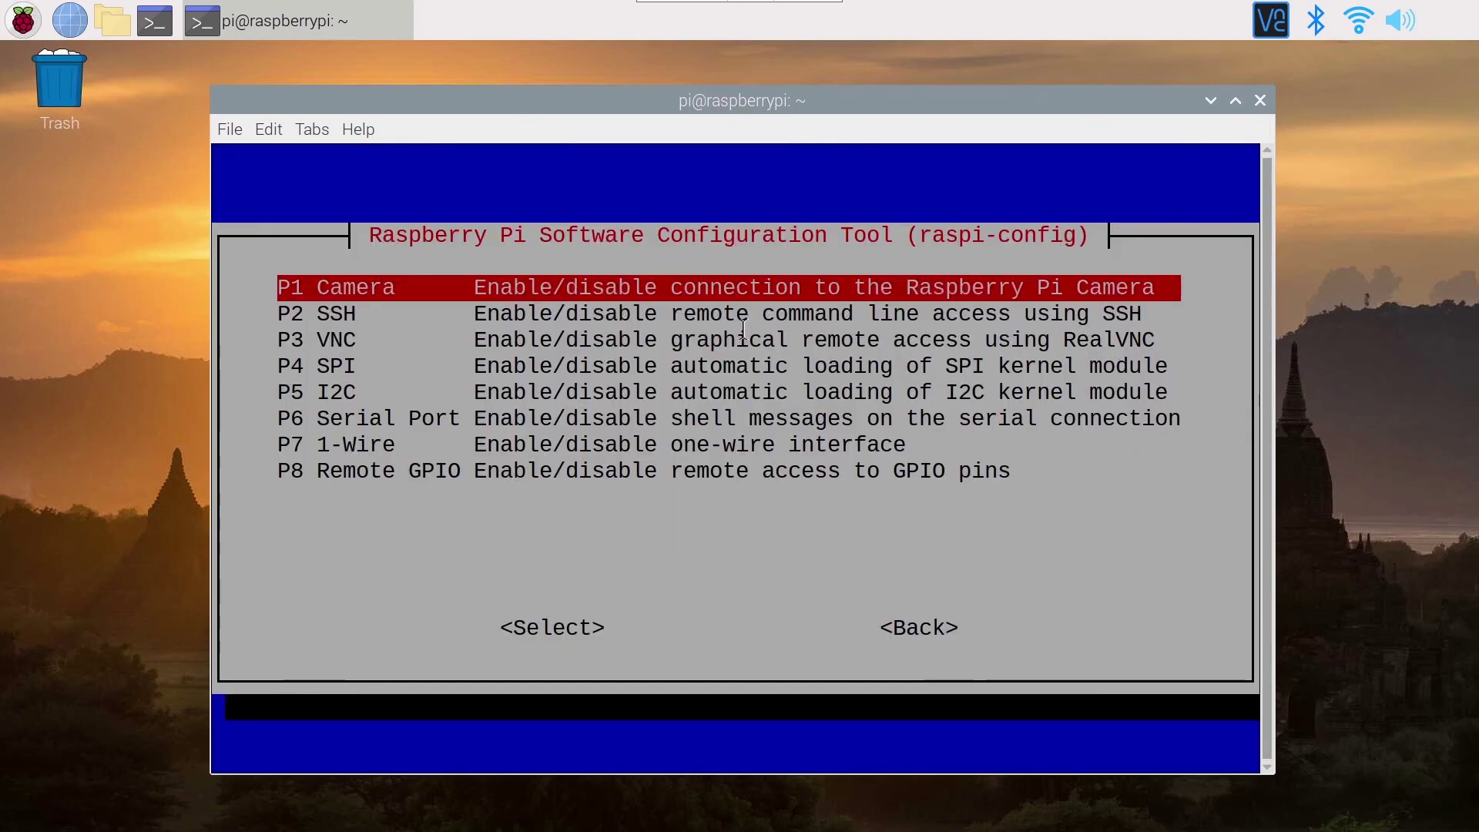
pyautogui.press('Down')
pyautogui.press('Down')
pyautogui.press('Down')
pyautogui.press('Return')
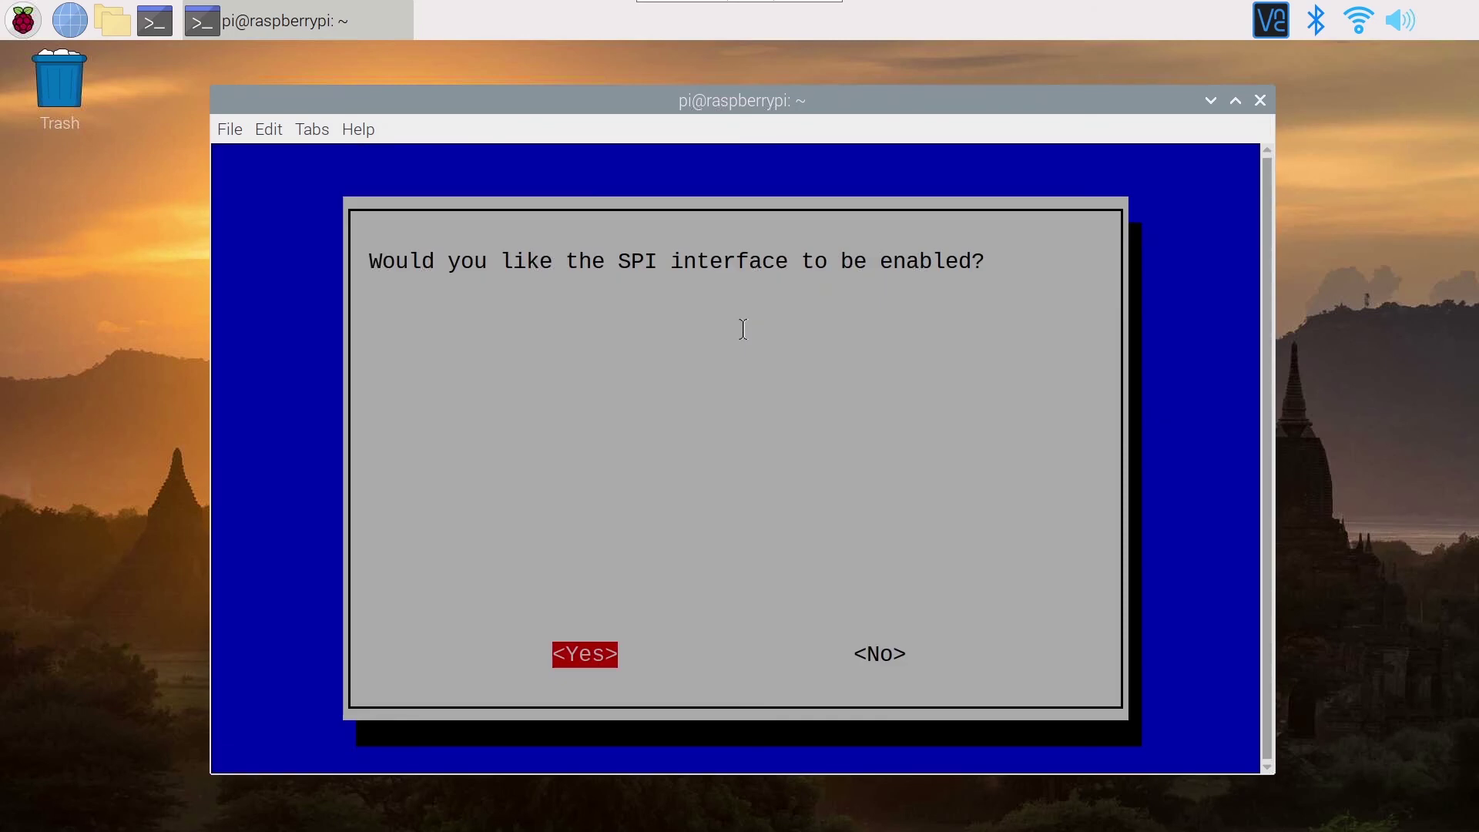
pyautogui.press('Right')
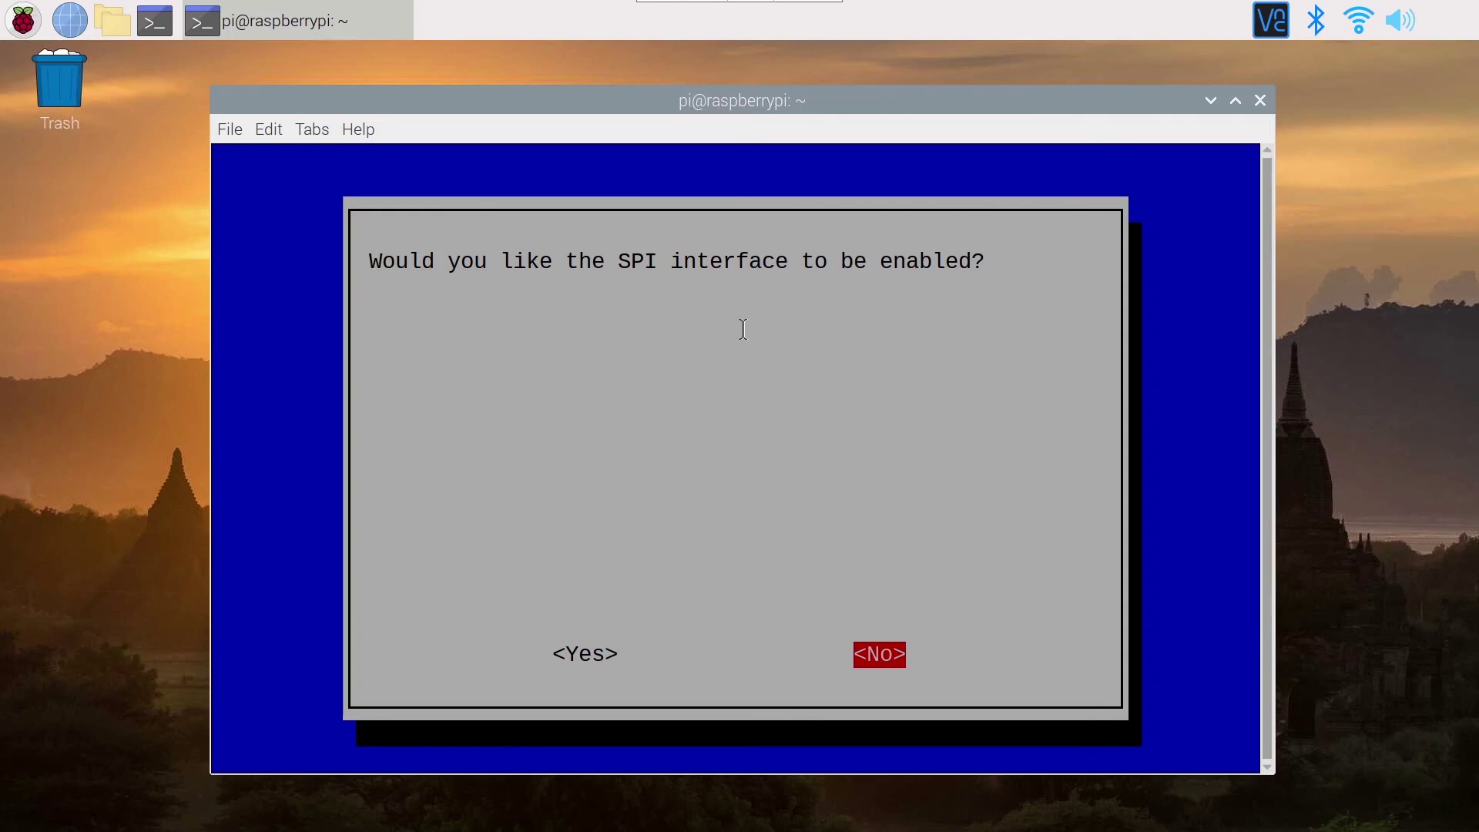
pyautogui.press('Return')
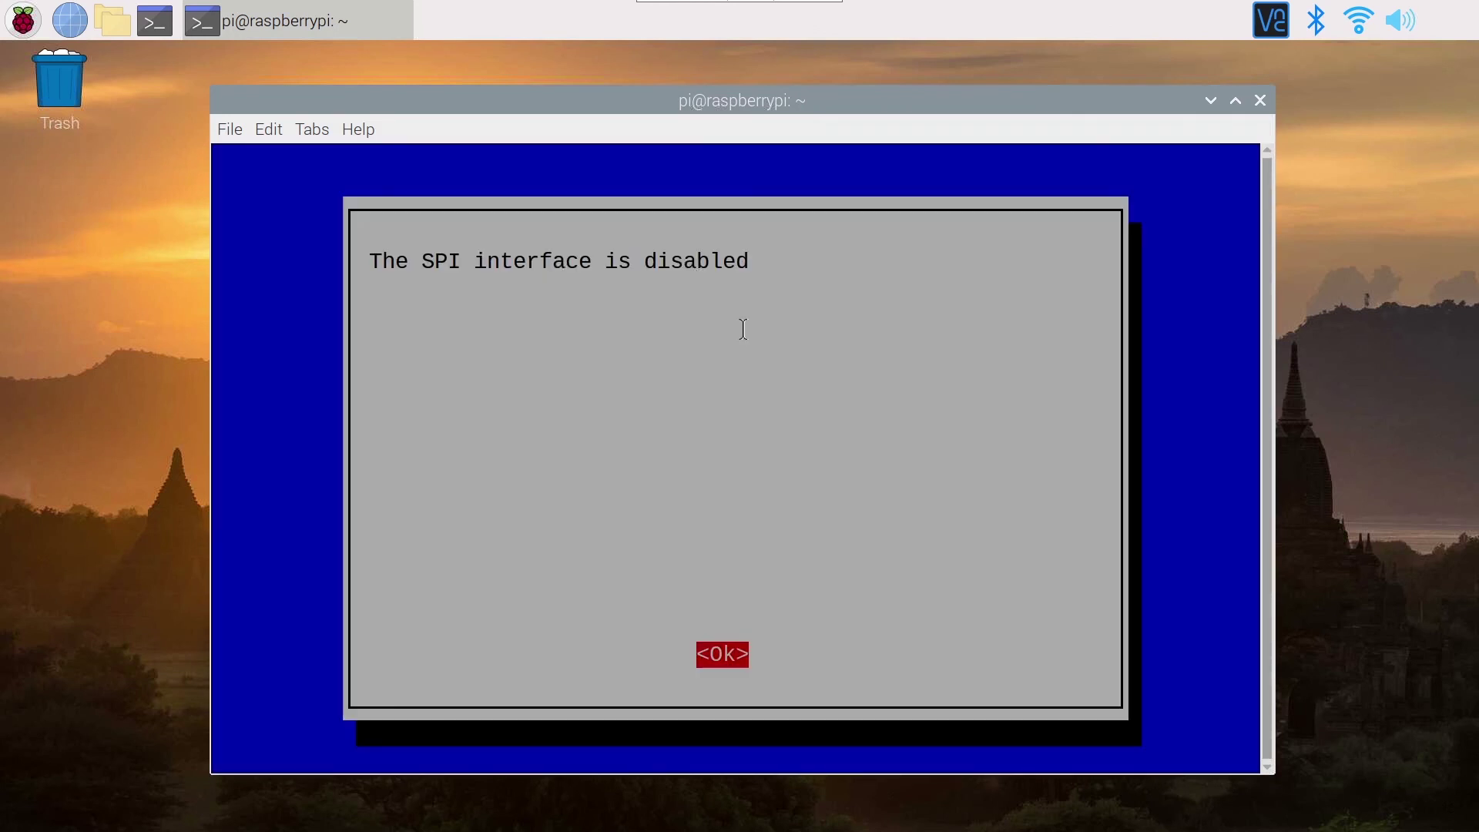
pyautogui.press('Return')
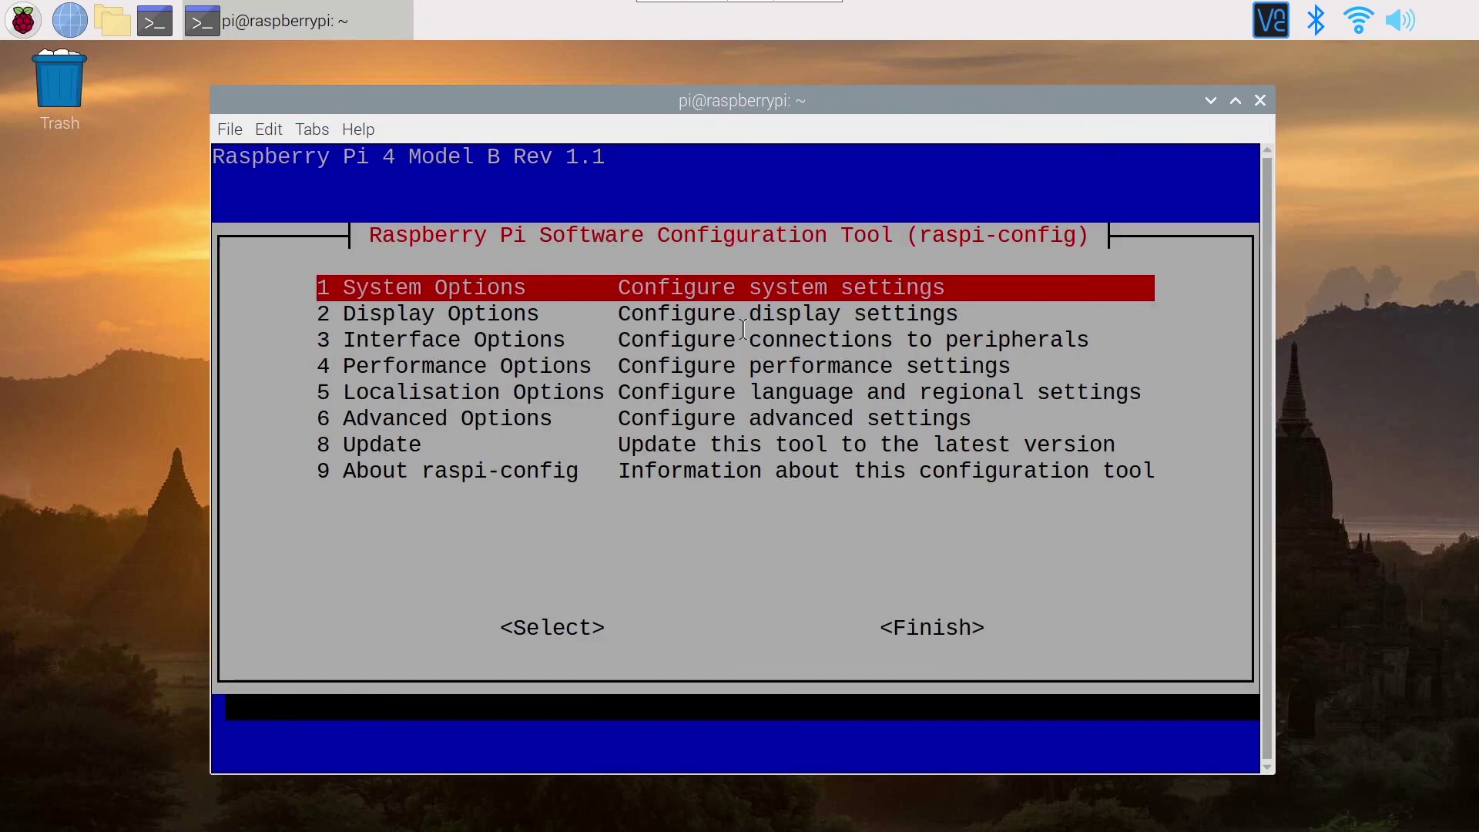
pyautogui.press('Tab')
pyautogui.press('Tab')
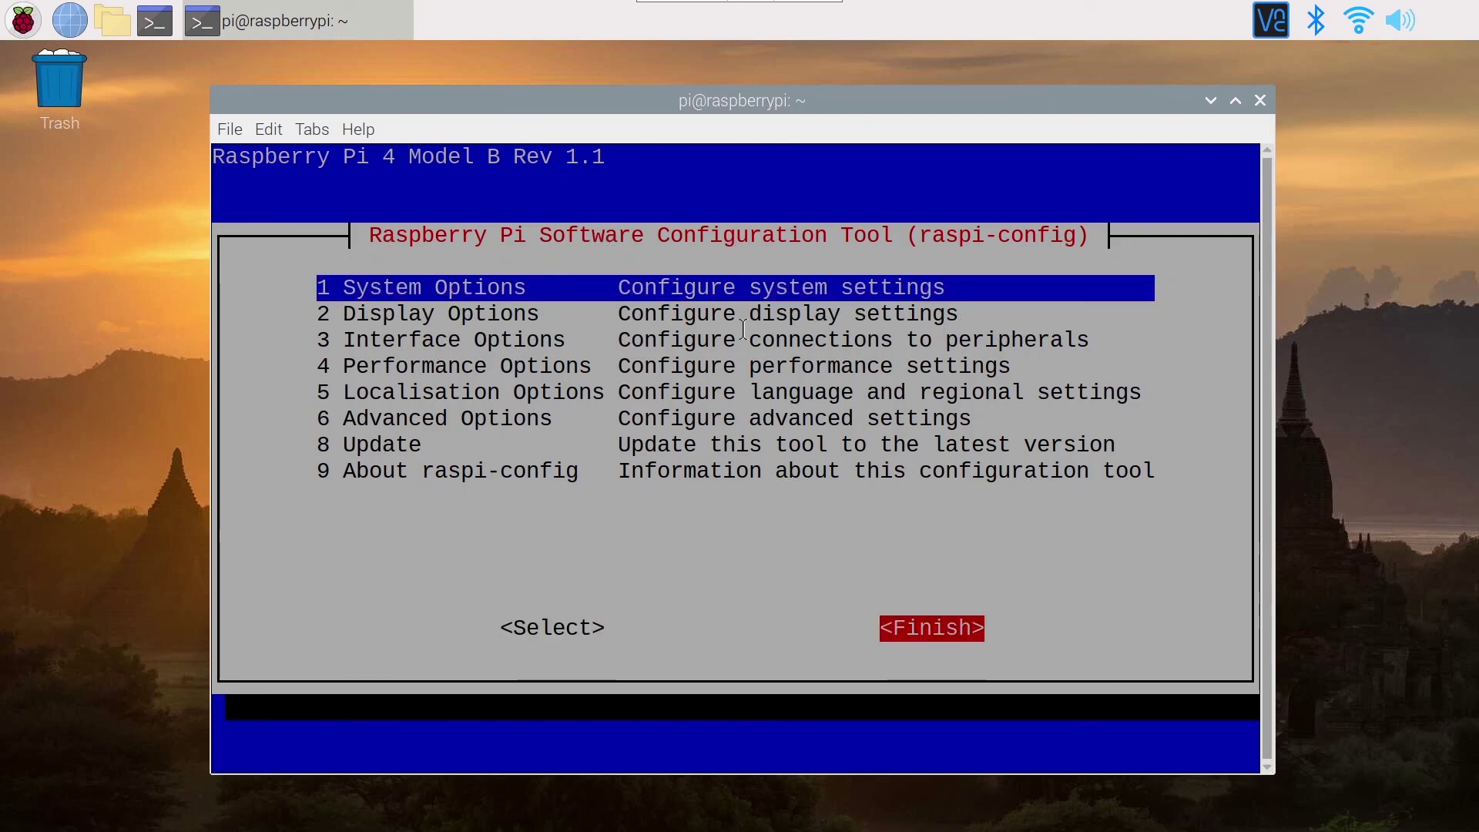
pyautogui.press('Return')
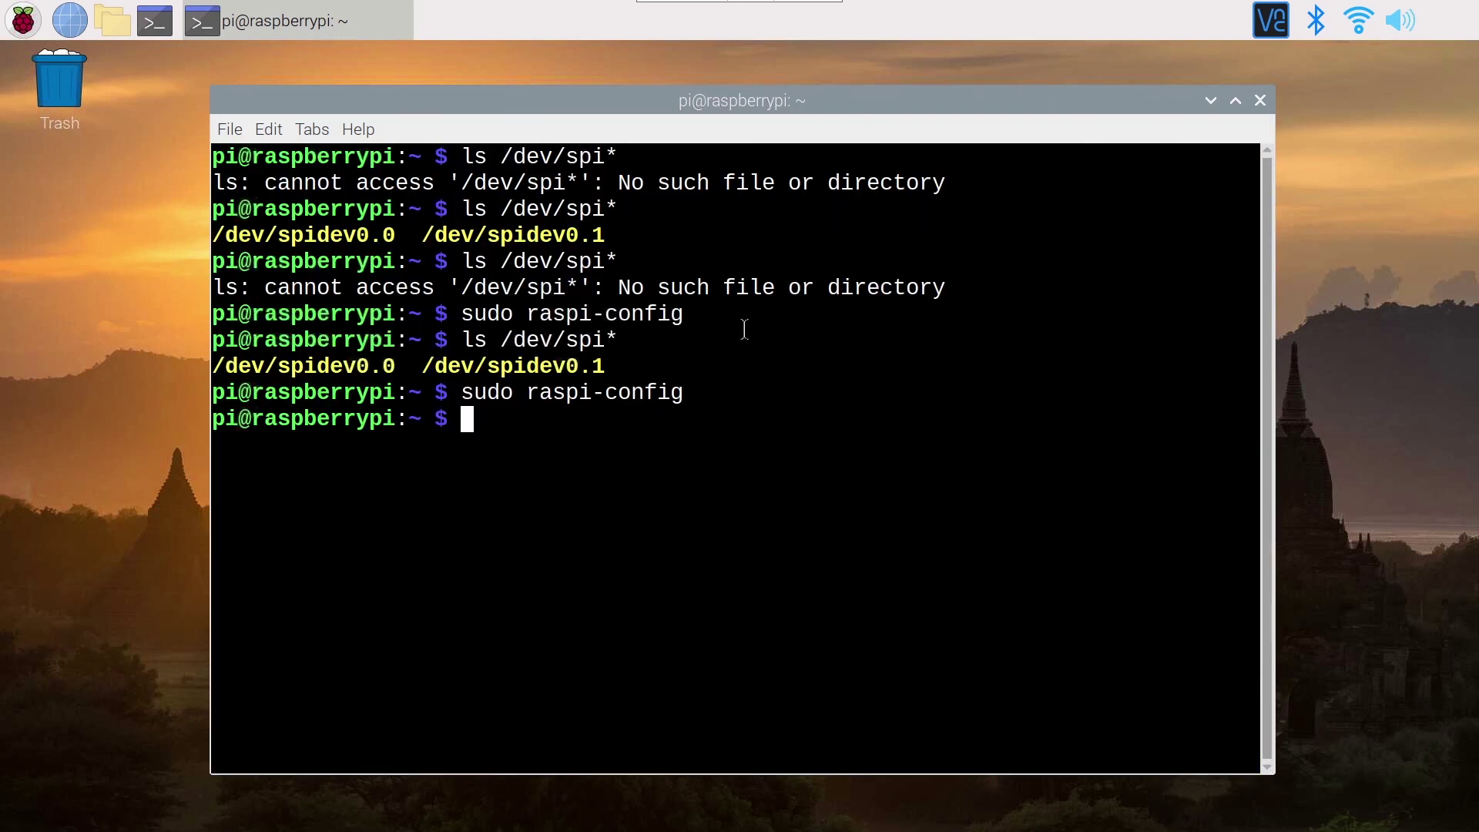
# Rerun ls /dev/spi* and see 'No such file or directory' again
pyautogui.press('Up')
pyautogui.press('Up')
pyautogui.press('Return')
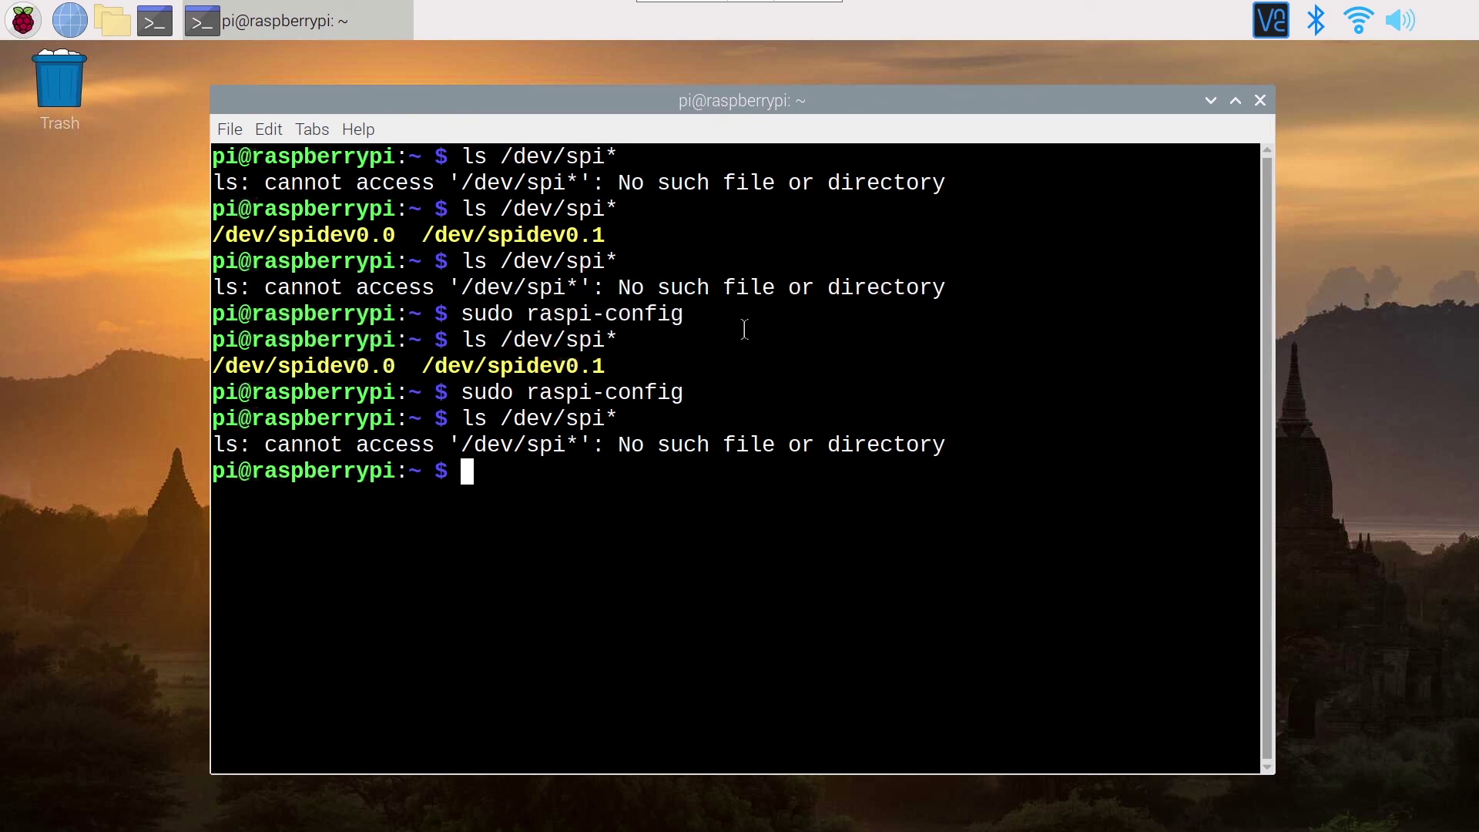